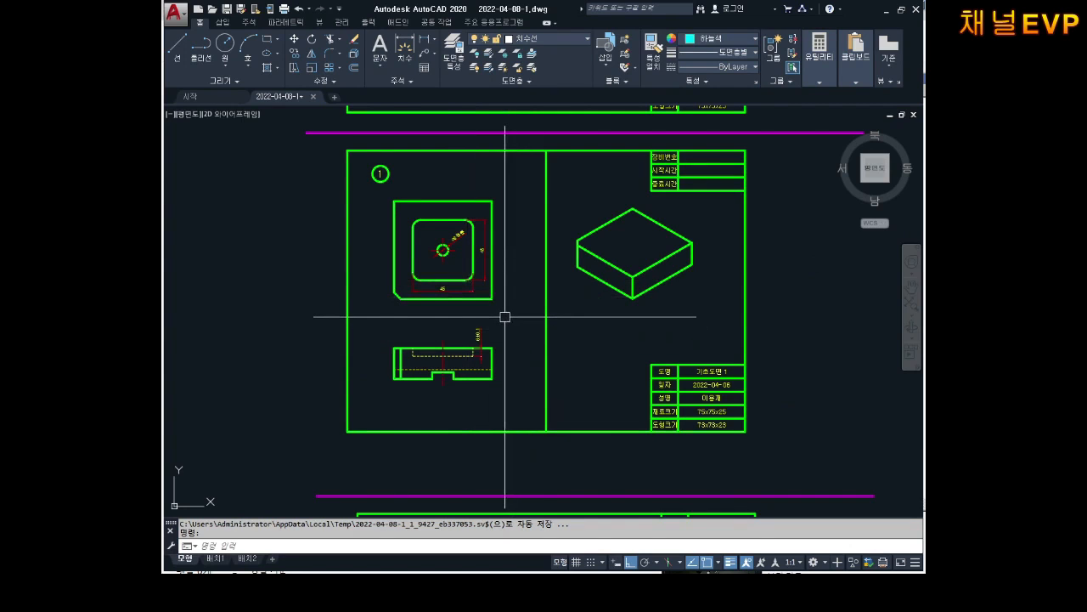
scroll(446, 251, up, 2)
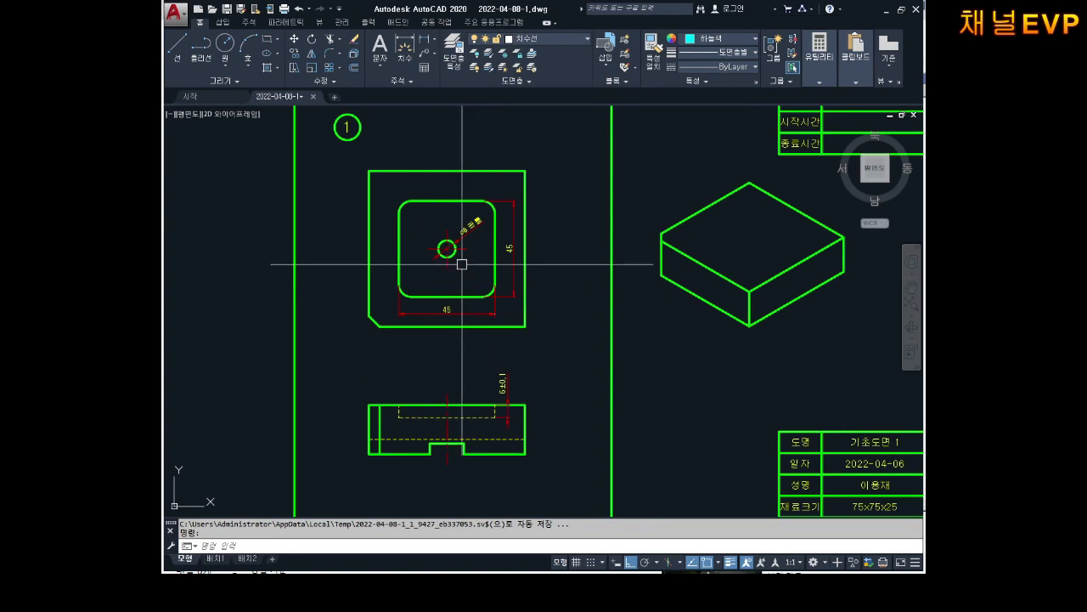
scroll(466, 266, down, 3)
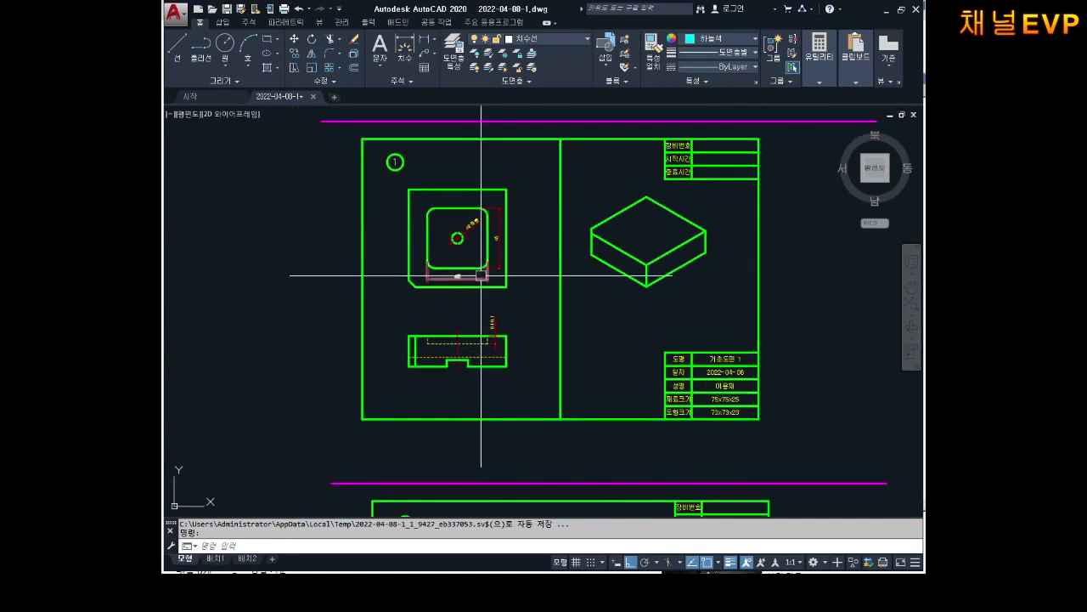
middle_drag(484, 321, 488, 345)
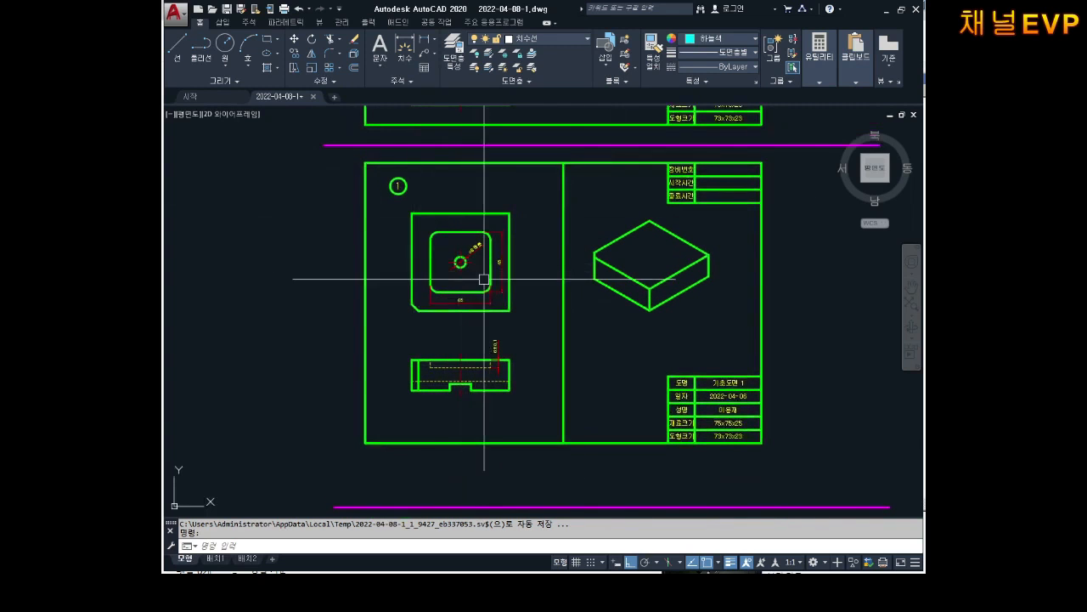
scroll(485, 279, down, 2)
scroll(520, 250, up, 2)
key(Escape)
key(Escape)
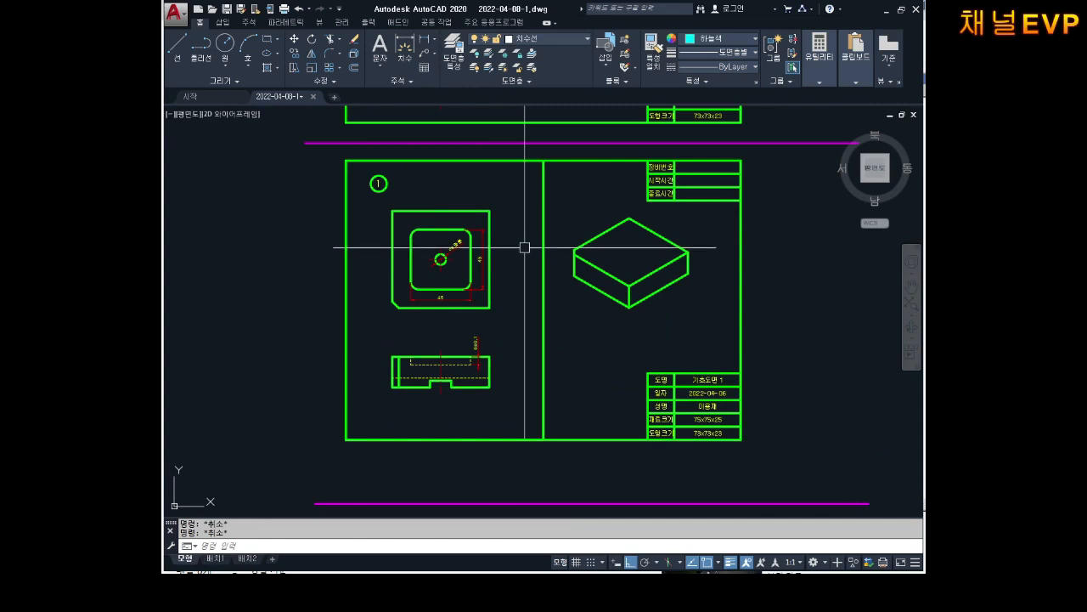
Step: Copy the dimensioned plan and front views from the sheet marked 1 to the empty space well beyond the other drawings, with ortho off
text(c)
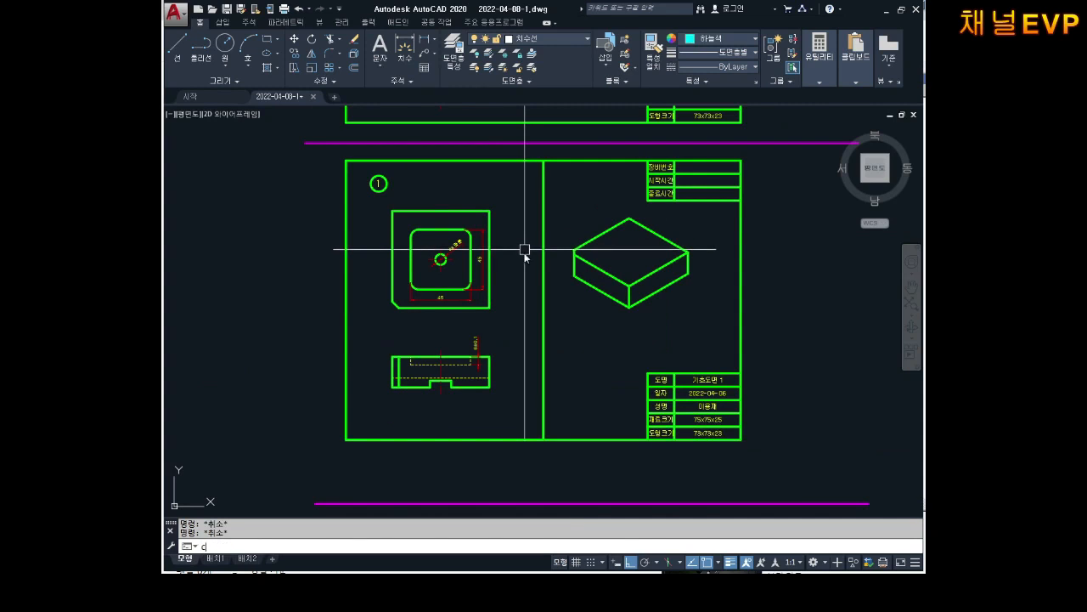
text(o)
key(Return)
click(515, 205)
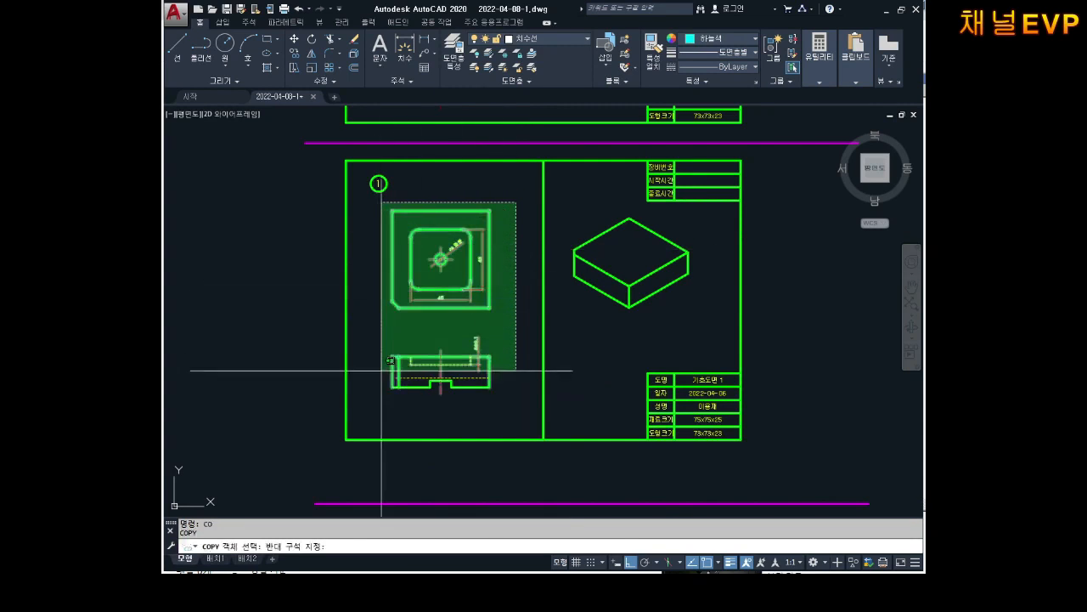
click(369, 400)
key(Return)
click(456, 312)
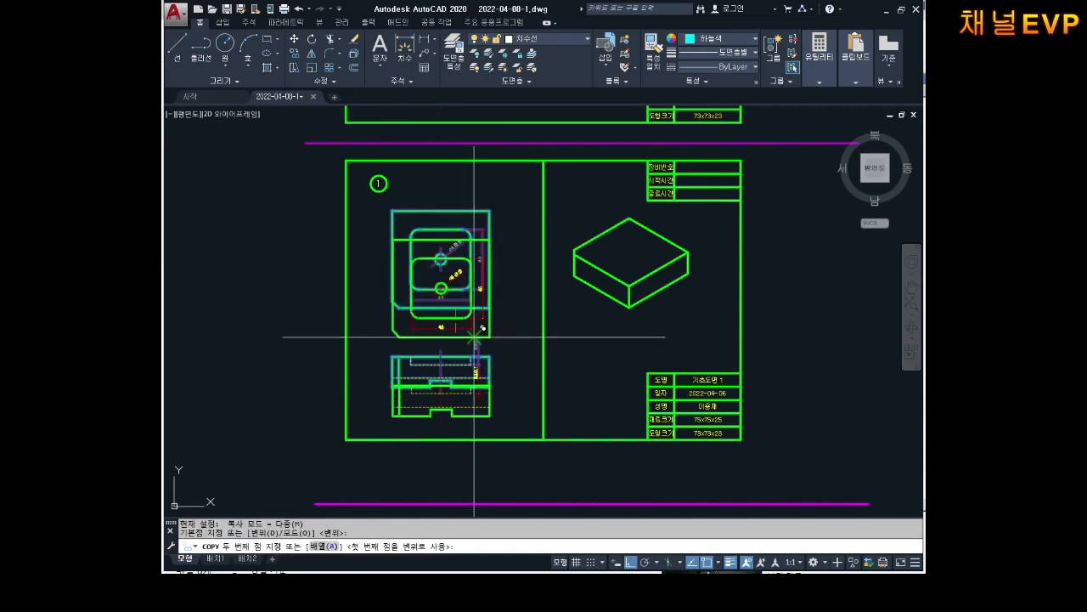
scroll(510, 331, down, 5)
middle_drag(658, 320, 534, 280)
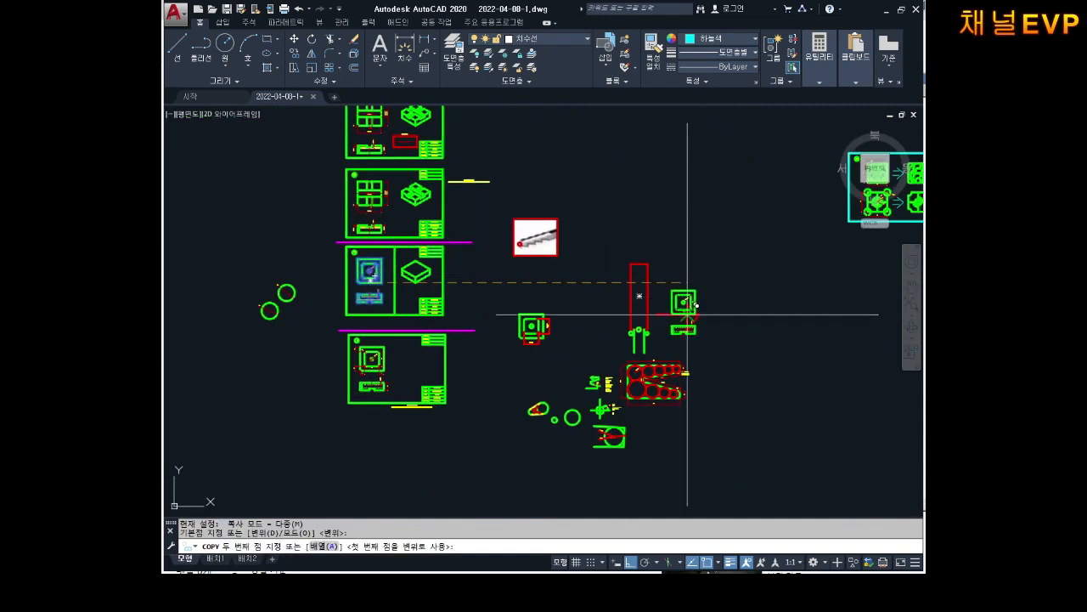
middle_drag(773, 396, 451, 255)
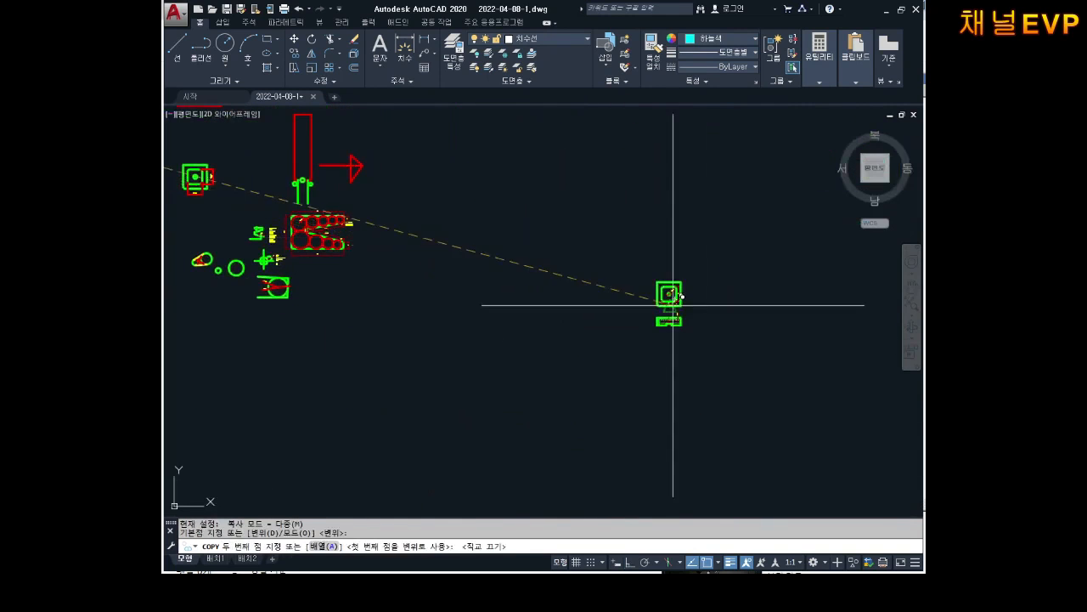
click(670, 297)
key(Escape)
Step: Delete the vertical 45 dimension and the hole's diameter 8 관통 dimension from the copied plan view
scroll(682, 293, up, 5)
middle_drag(634, 329, 574, 276)
scroll(612, 281, up, 2)
scroll(578, 274, up, 2)
scroll(599, 283, down, 2)
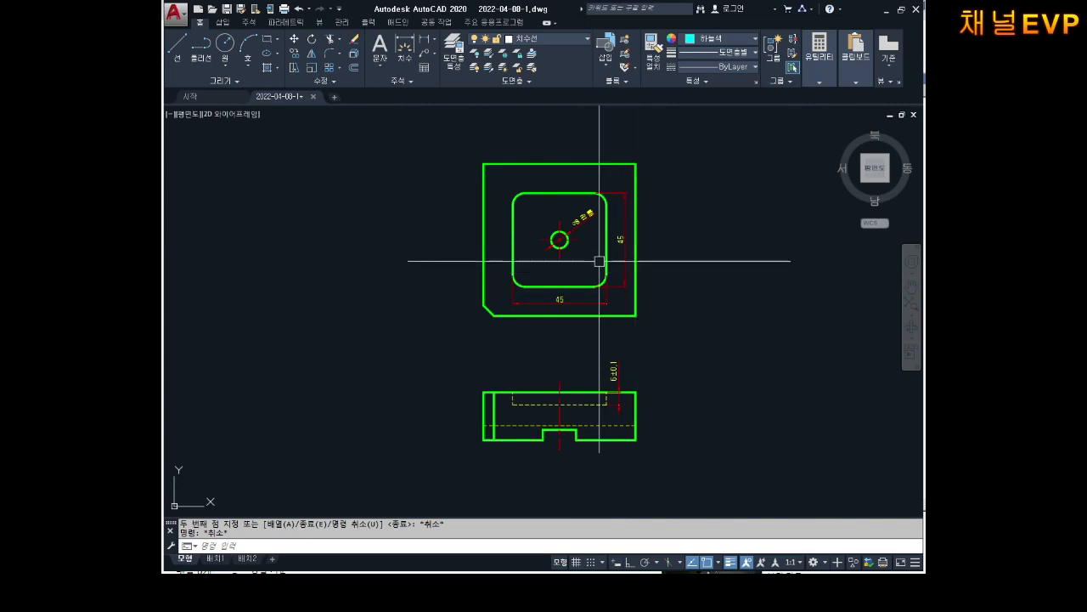
scroll(600, 261, up, 2)
click(631, 224)
mouse_move(634, 225)
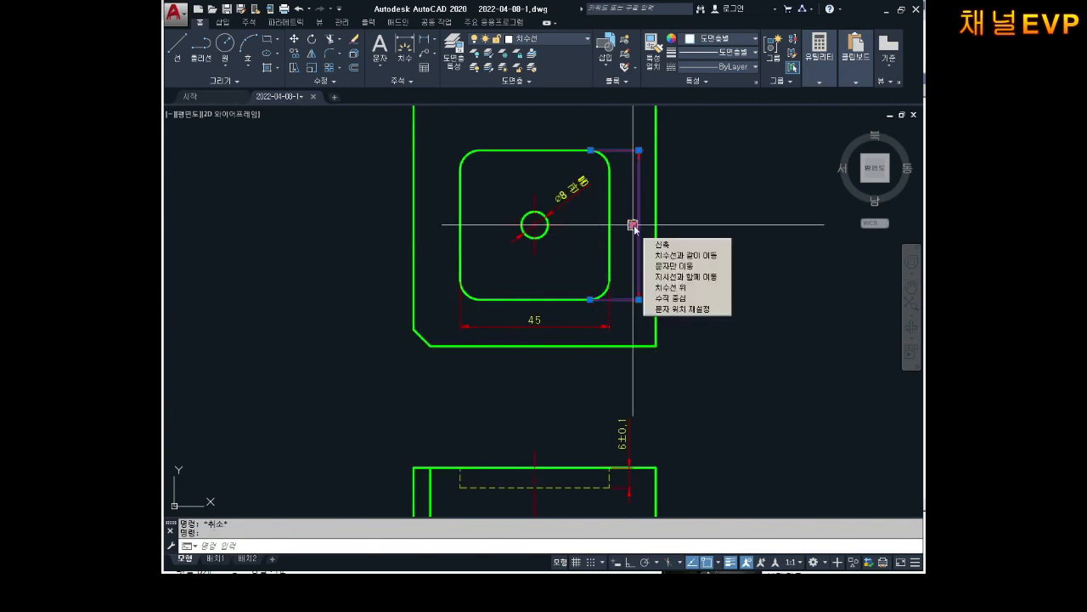
key(Delete)
click(580, 187)
key(Delete)
Step: Delete the hole's centre mark and the horizontal 45 dimension from the copied plan view
click(561, 232)
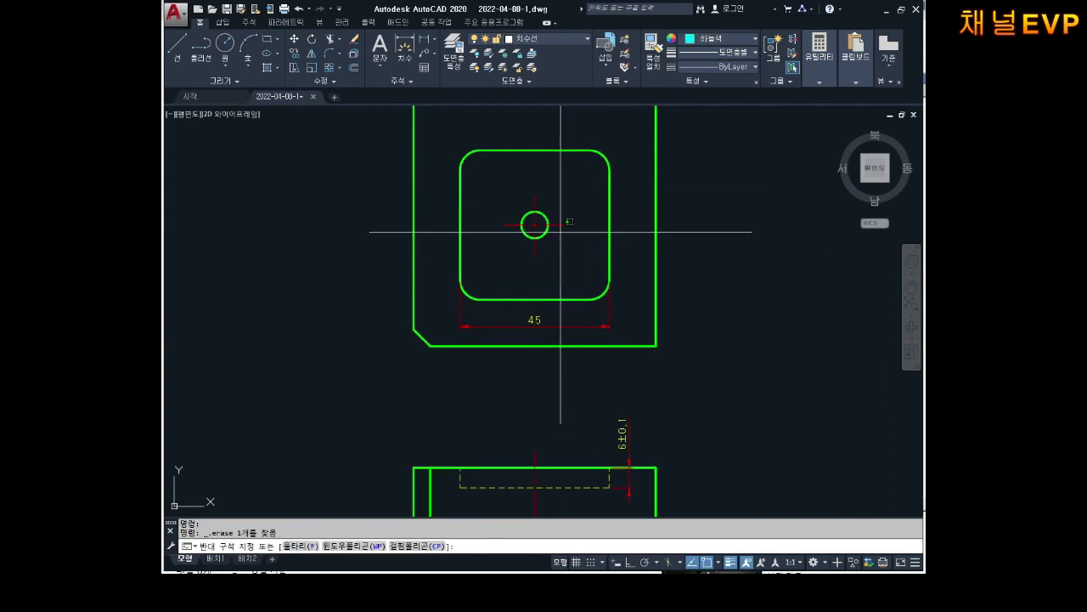
click(558, 226)
key(Delete)
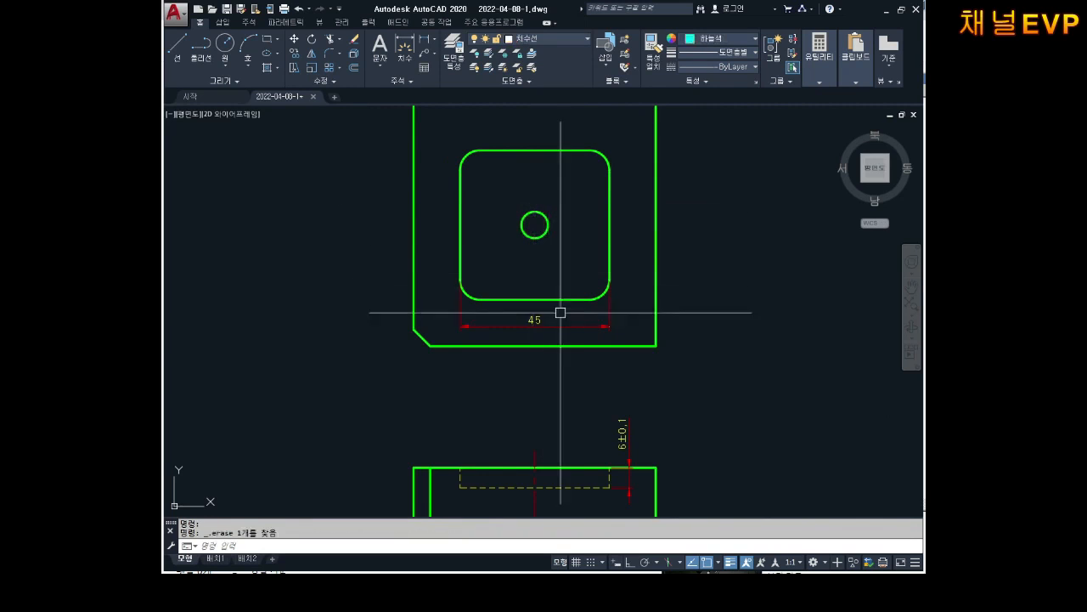
click(563, 322)
key(Delete)
Step: Delete the 6±0.1 depth dimension and the vertical centre line from the copied front view
middle_drag(602, 377, 586, 313)
click(651, 336)
click(574, 372)
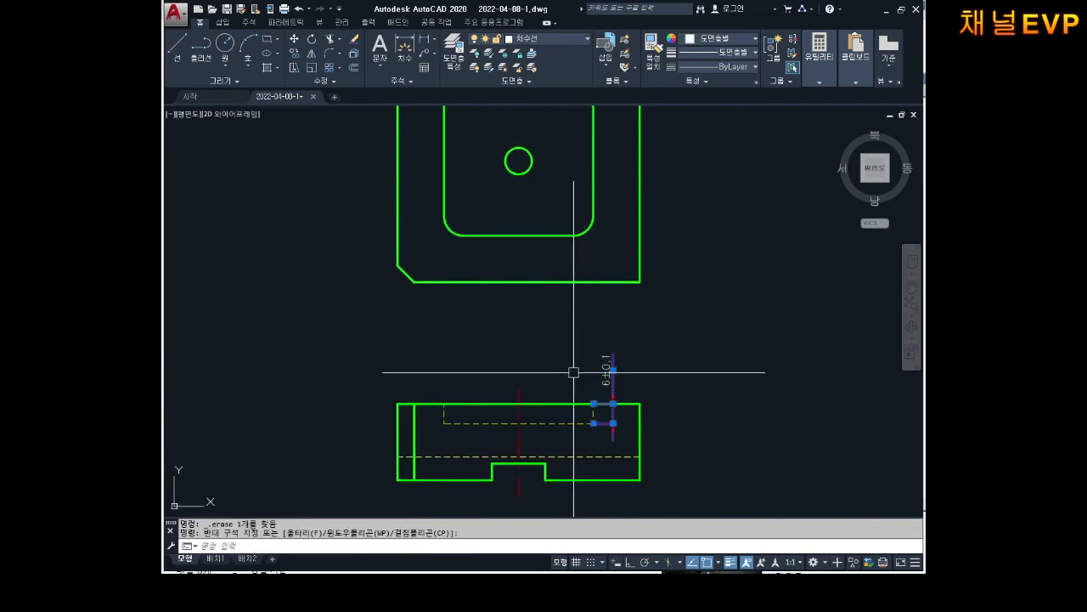
key(Delete)
middle_drag(619, 410, 618, 366)
scroll(574, 401, up, 2)
click(559, 395)
click(466, 387)
key(Delete)
middle_drag(587, 409, 599, 387)
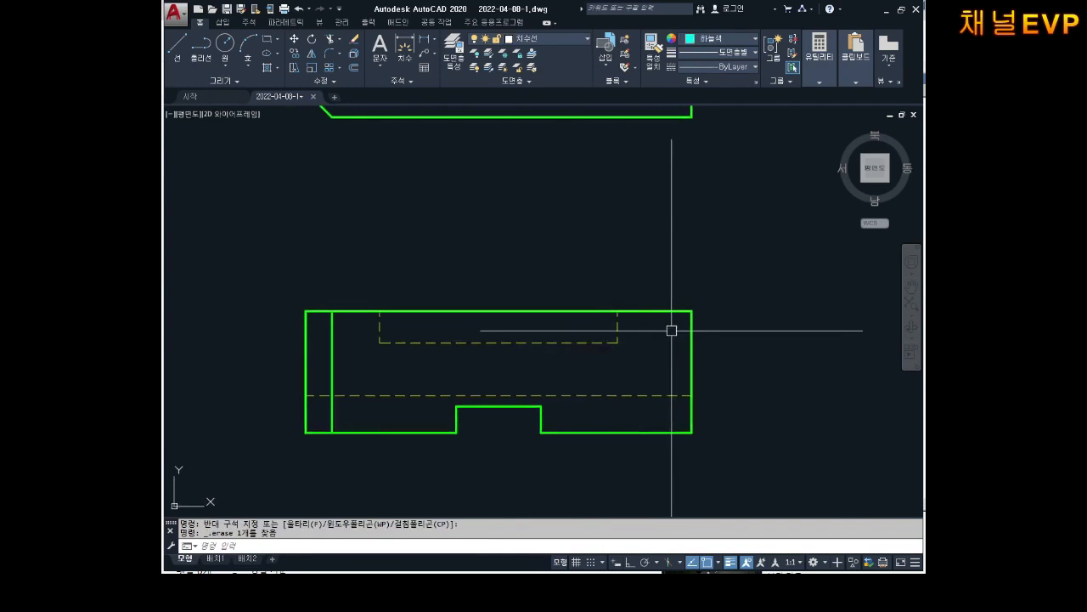
Step: Add the multiline text 블럭 B beside the plan view's upper right corner, with height 5.5 and yellow colour
scroll(542, 332, down, 2)
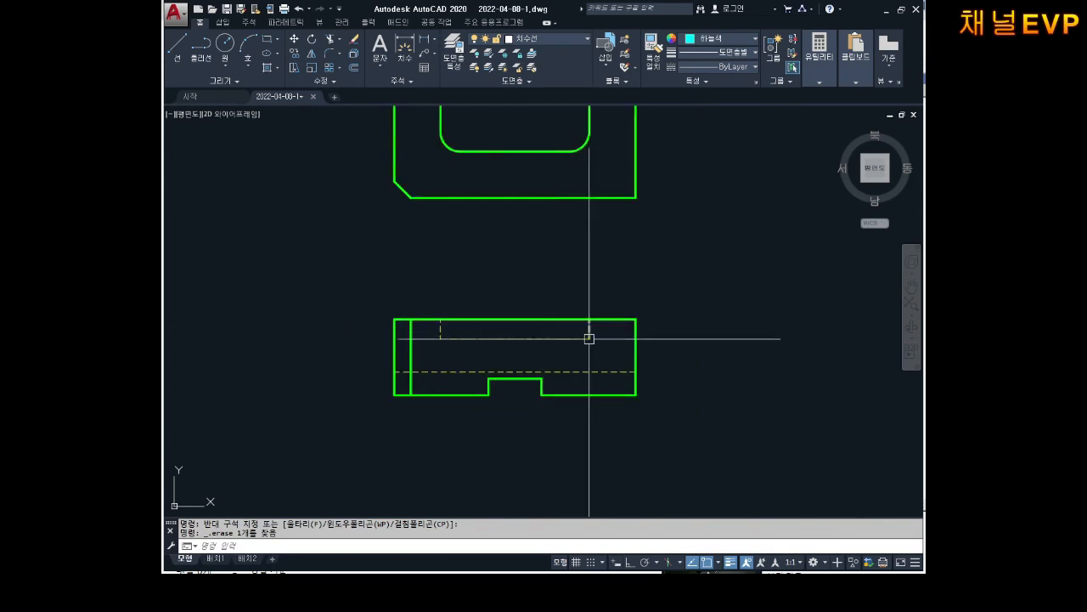
mouse_move(587, 337)
middle_down()
mouse_move(608, 325)
mouse_move(620, 366)
mouse_move(600, 352)
mouse_move(617, 337)
middle_up()
scroll(619, 373, down, 2)
scroll(600, 351, up, 2)
scroll(600, 347, down, 2)
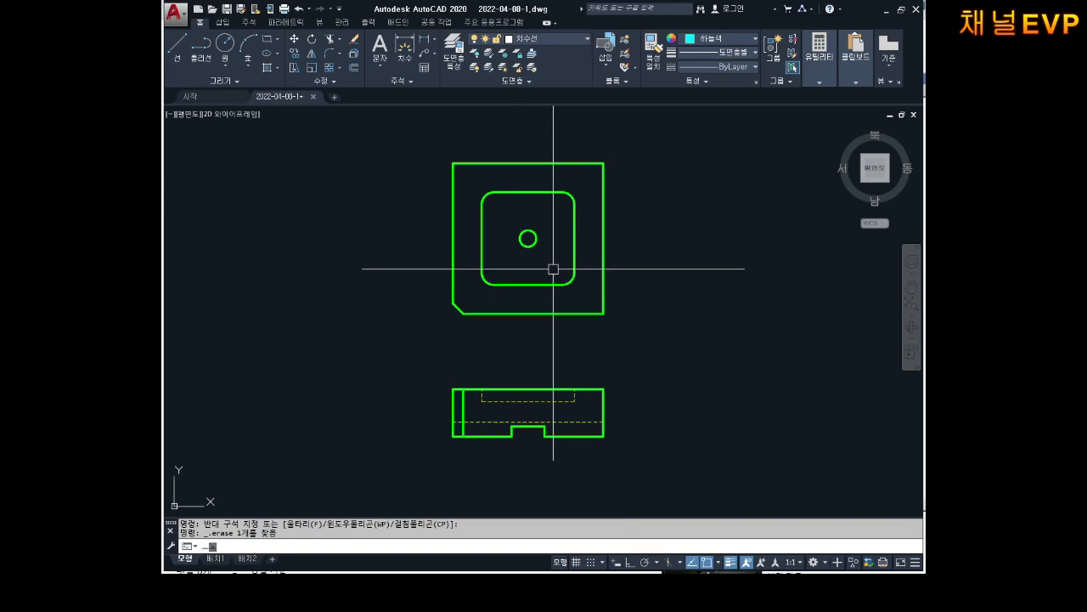
text(t)
key(Return)
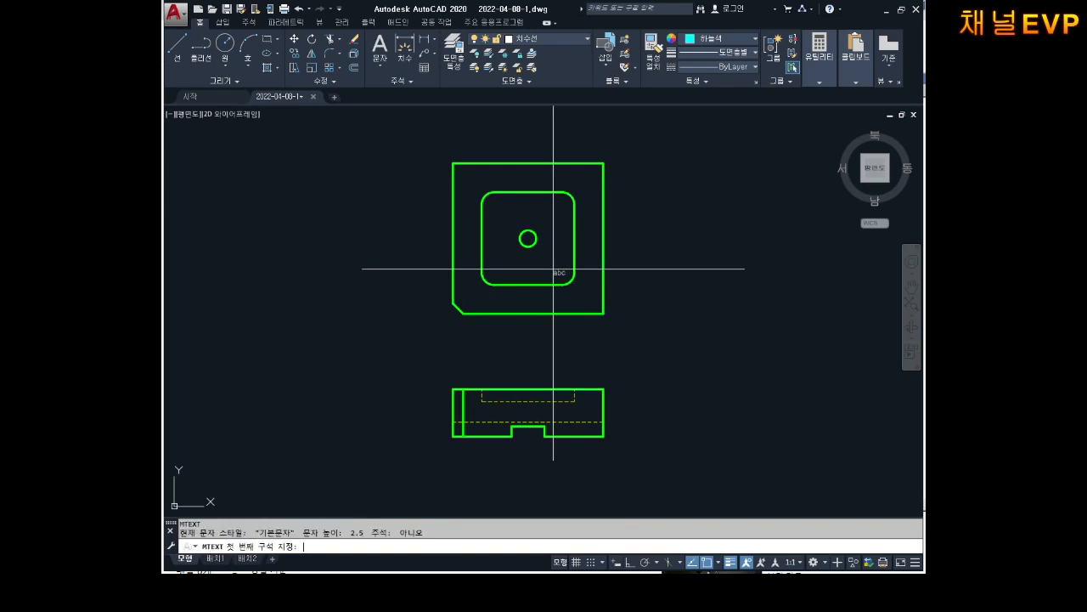
click(626, 161)
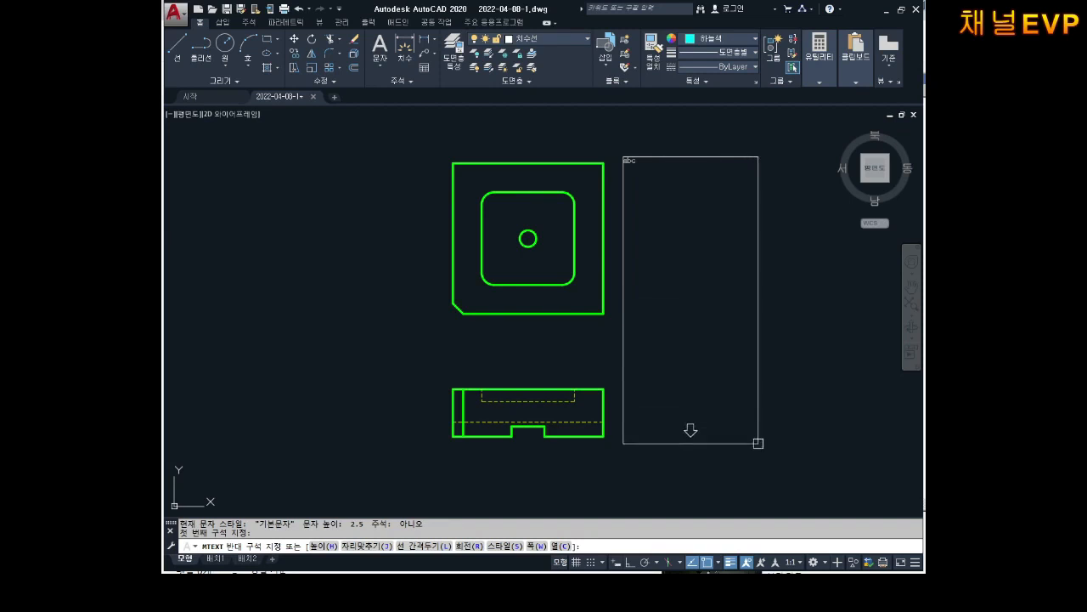
click(758, 443)
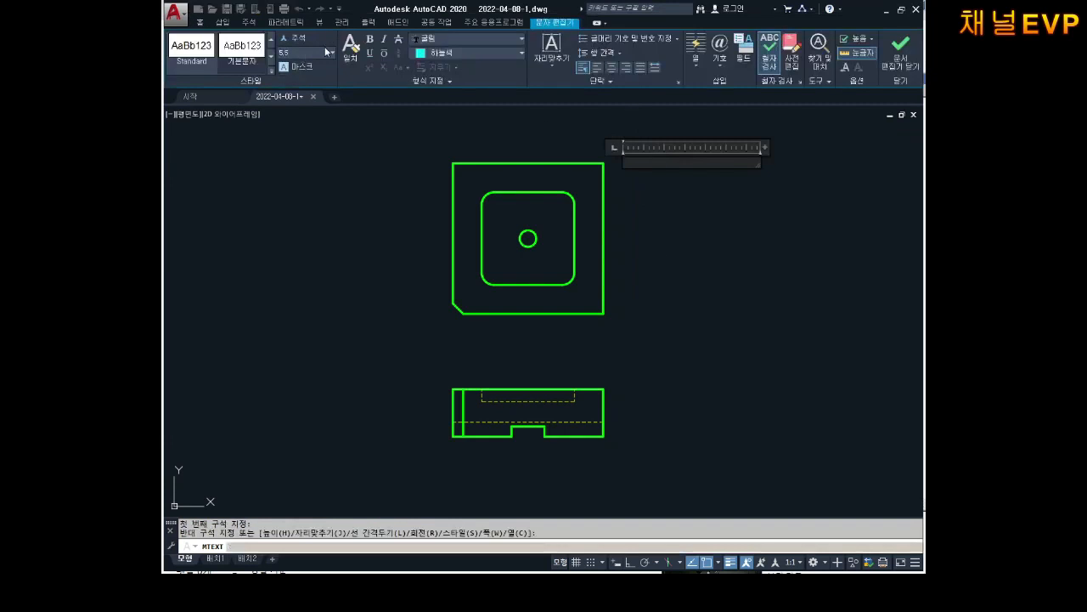
text(ㅂ)
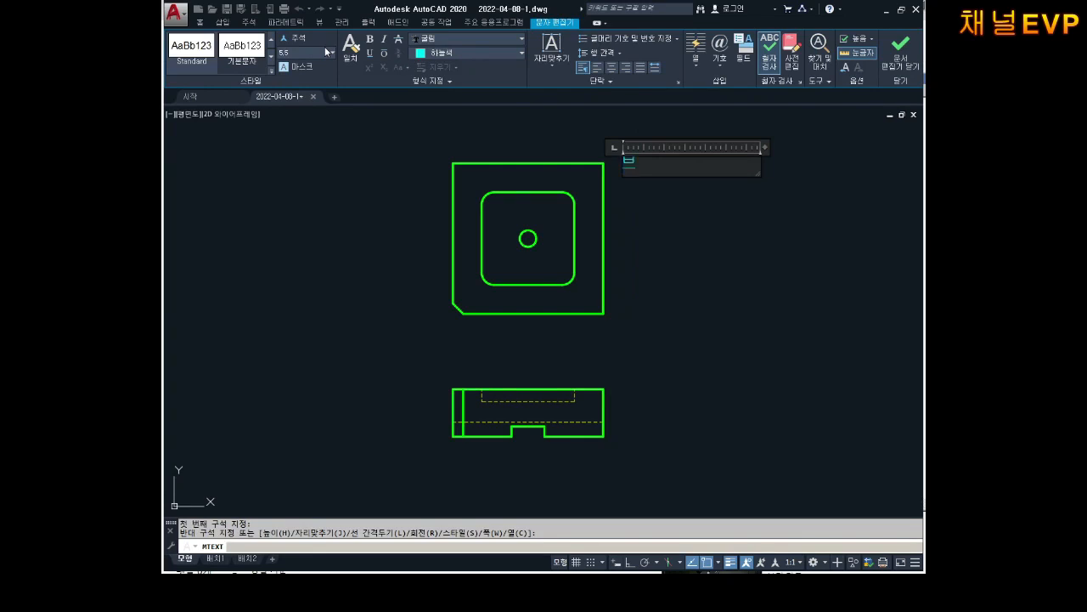
text(블럭)
drag(663, 172, 557, 168)
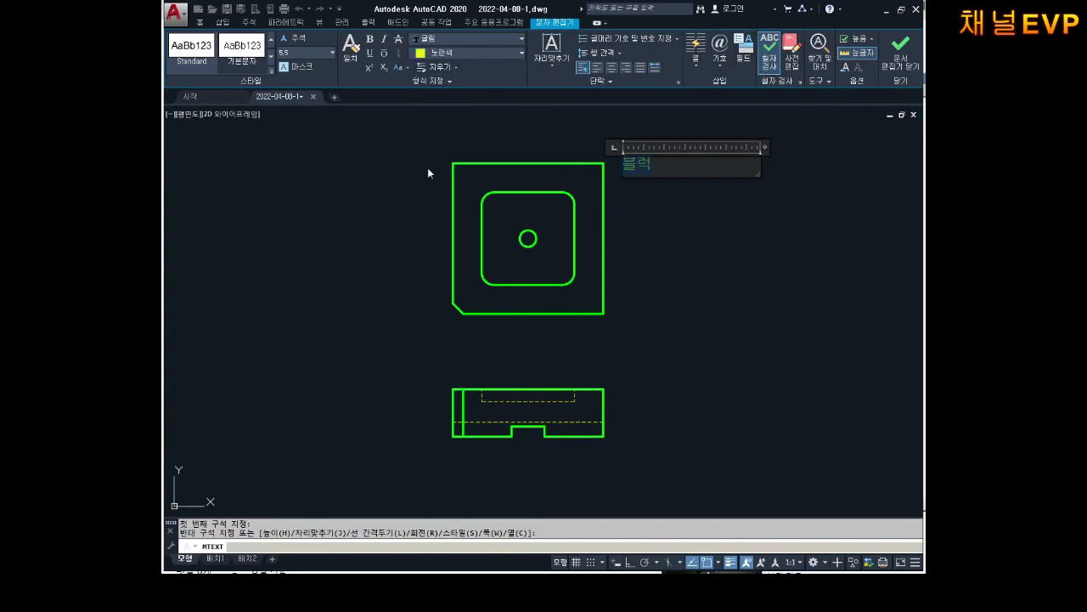
click(684, 166)
key(Escape)
mouse_move(646, 195)
middle_down()
mouse_move(628, 264)
mouse_move(641, 271)
middle_up()
text(B)
key(Return)
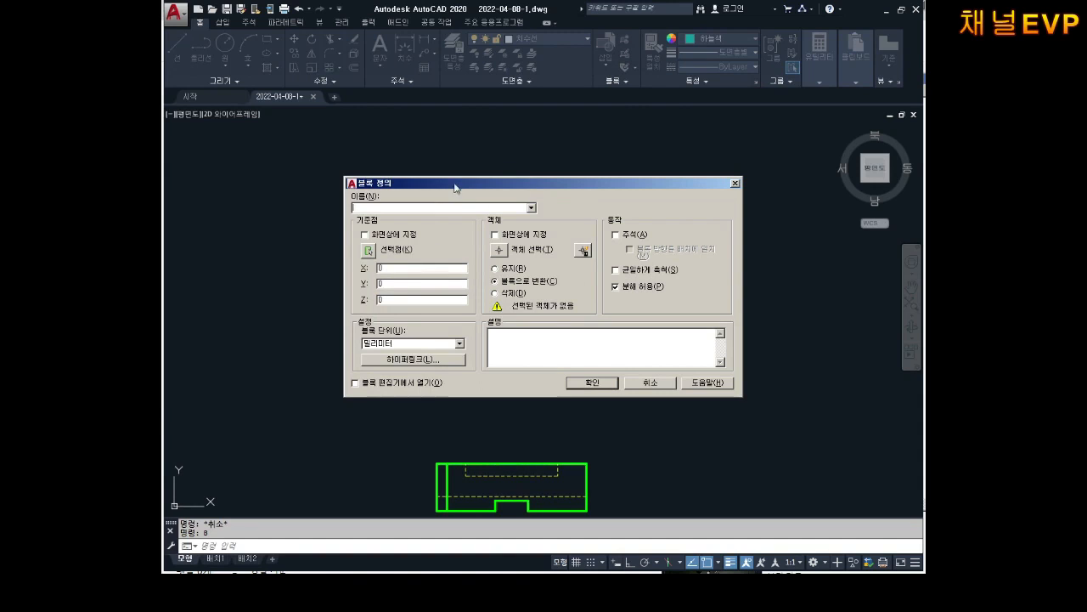
click(652, 384)
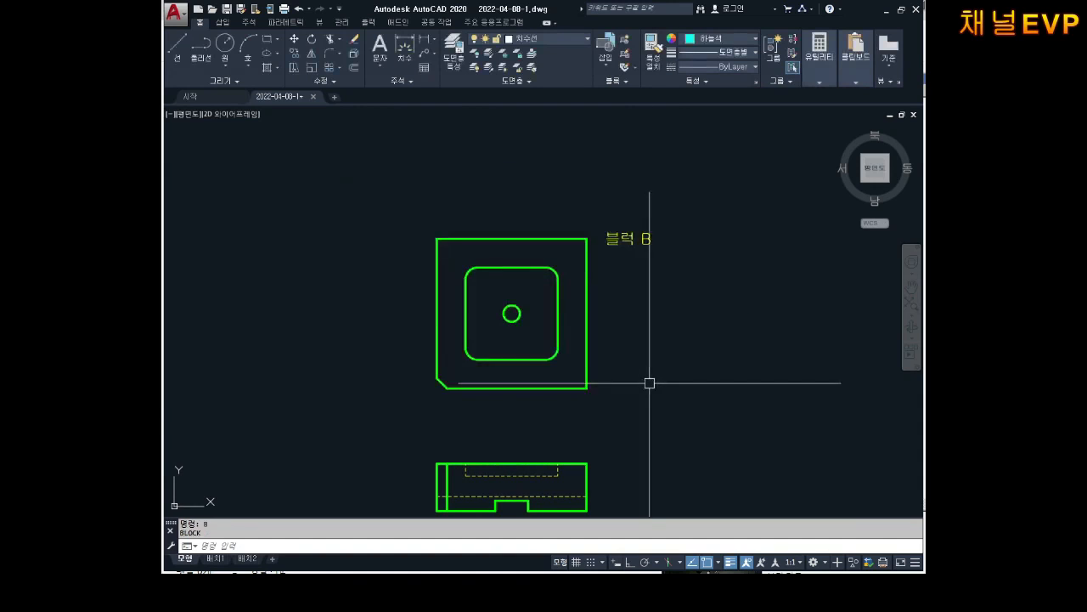
mouse_move(588, 297)
middle_down()
mouse_move(576, 259)
mouse_move(595, 283)
middle_up()
scroll(576, 259, up, 2)
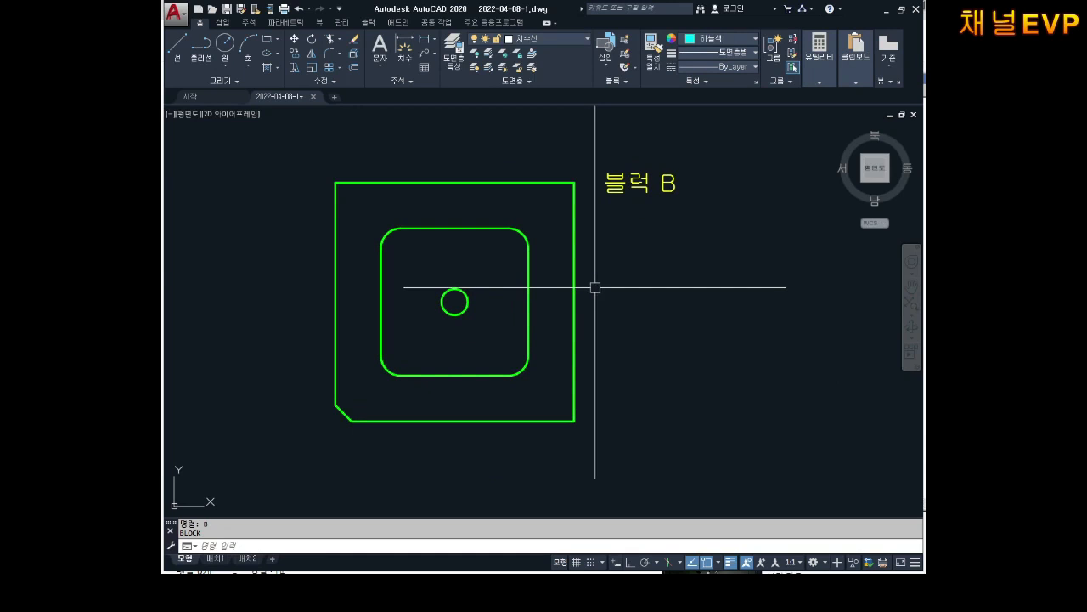
text(b)
key(Return)
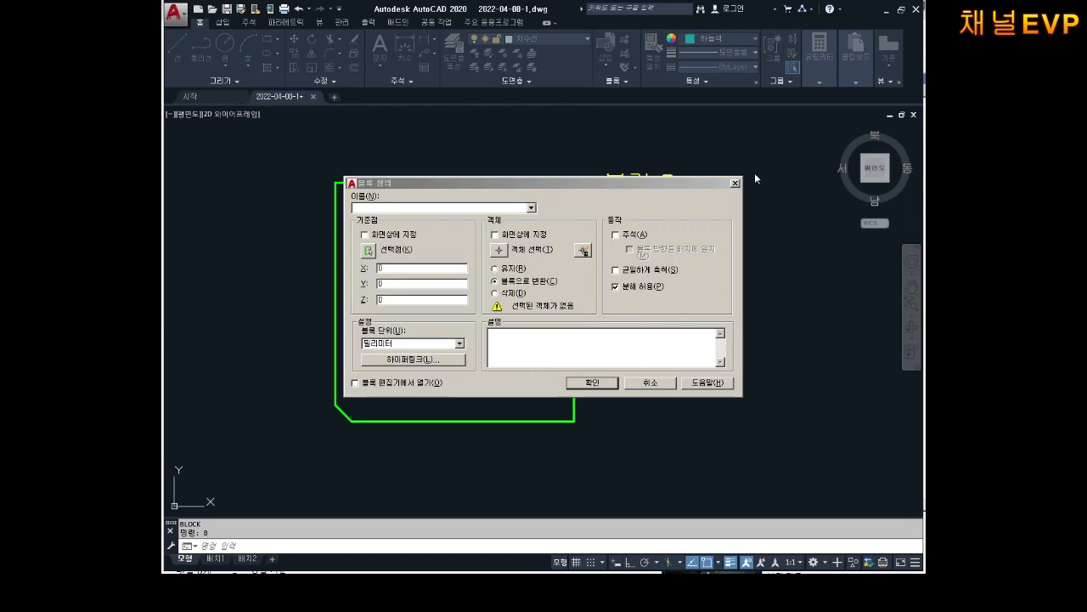
click(651, 382)
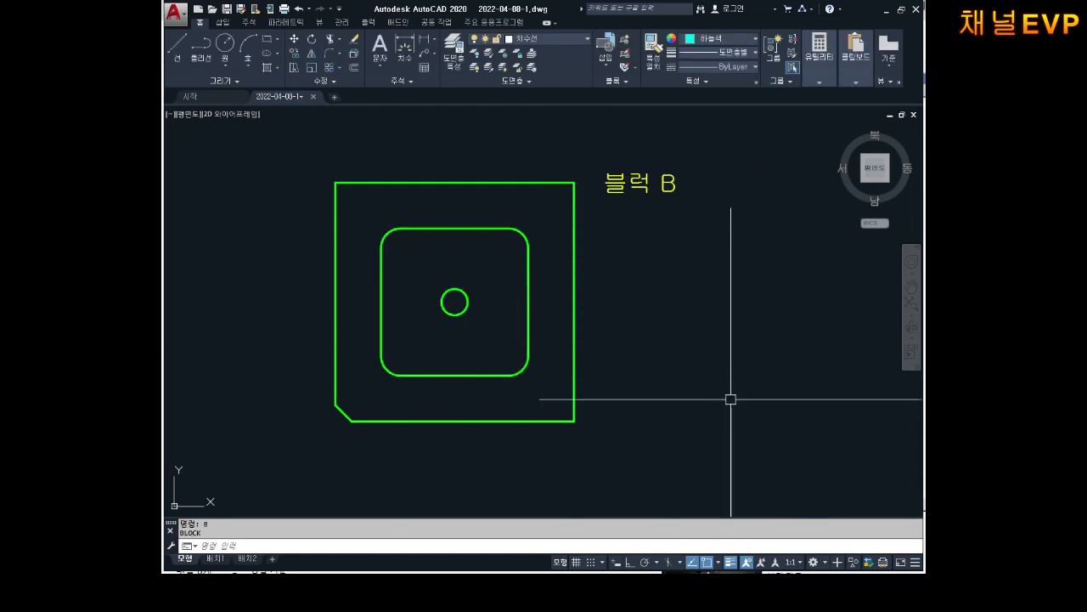
Step: Switch to Notepad and add the lines 상판 and 하판 at the end of the notes
click(925, 427)
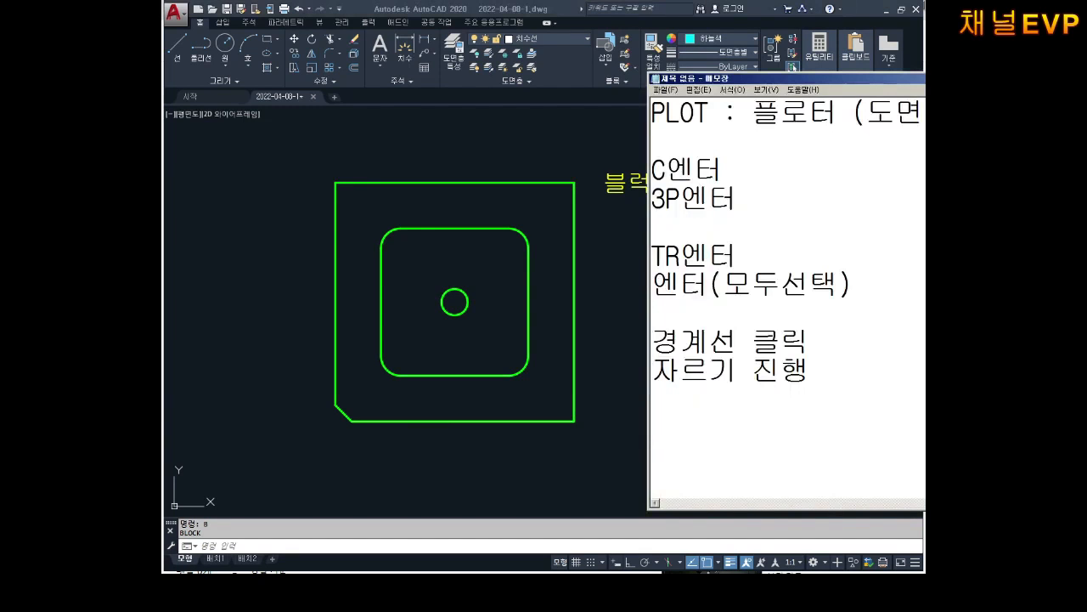
text(상판)
key(Return)
text(하판)
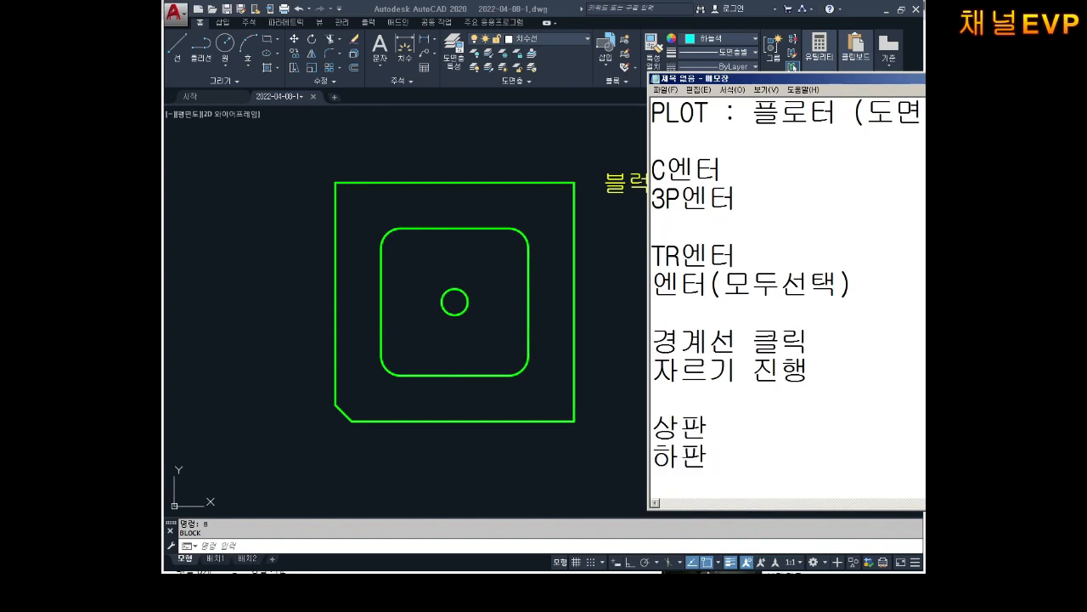
click(560, 427)
Step: In Notepad, insert a blank line between 상판 and 하판, extend the last line to 하판 평면, and return to AutoCAD
scroll(416, 309, down, 2)
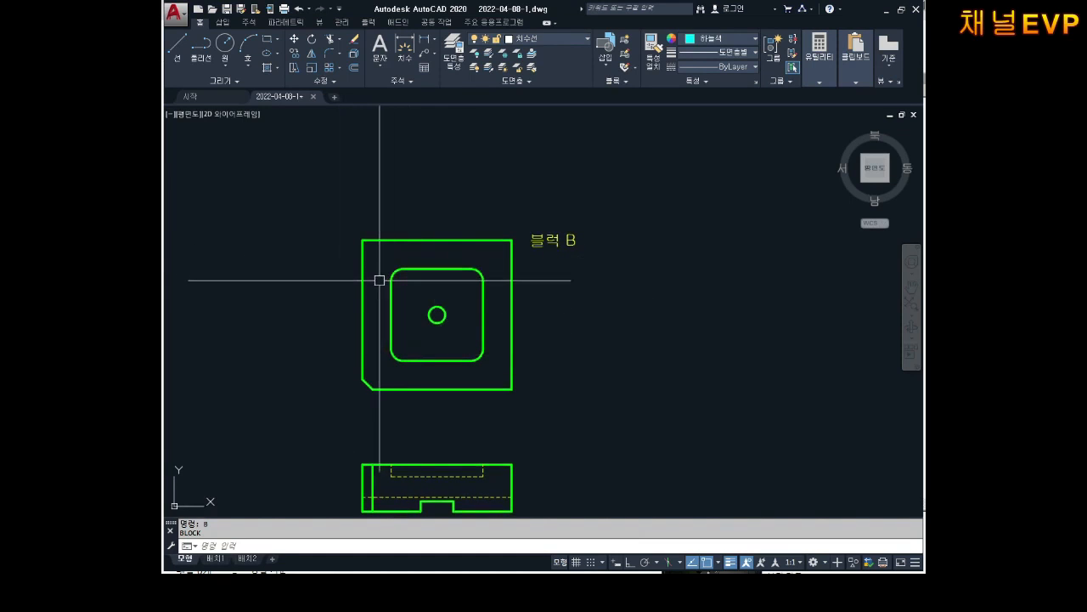
scroll(449, 315, down, 2)
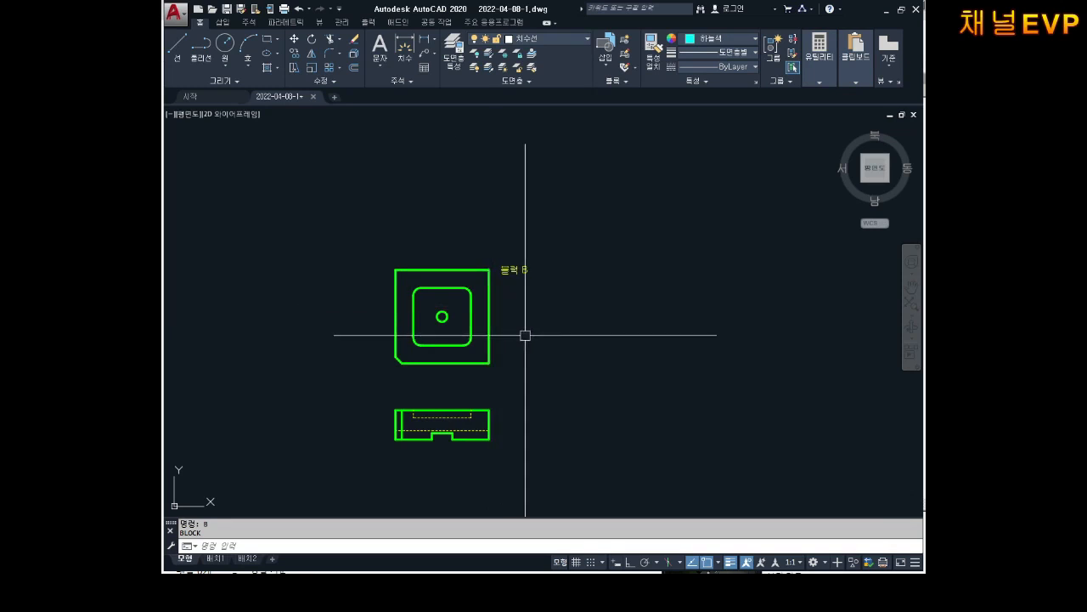
key(alt+Tab)
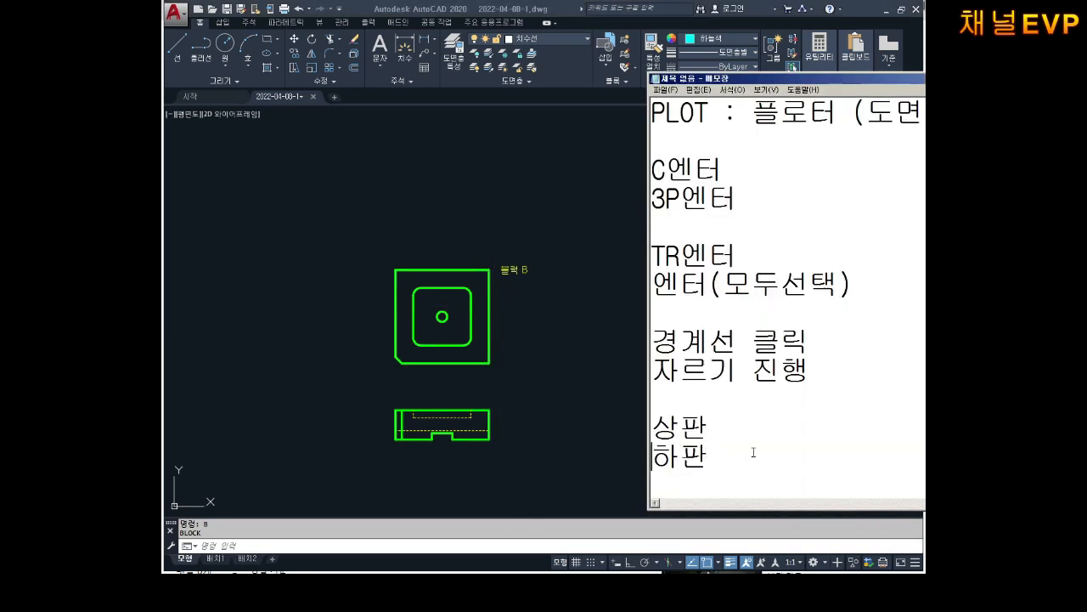
key(Return)
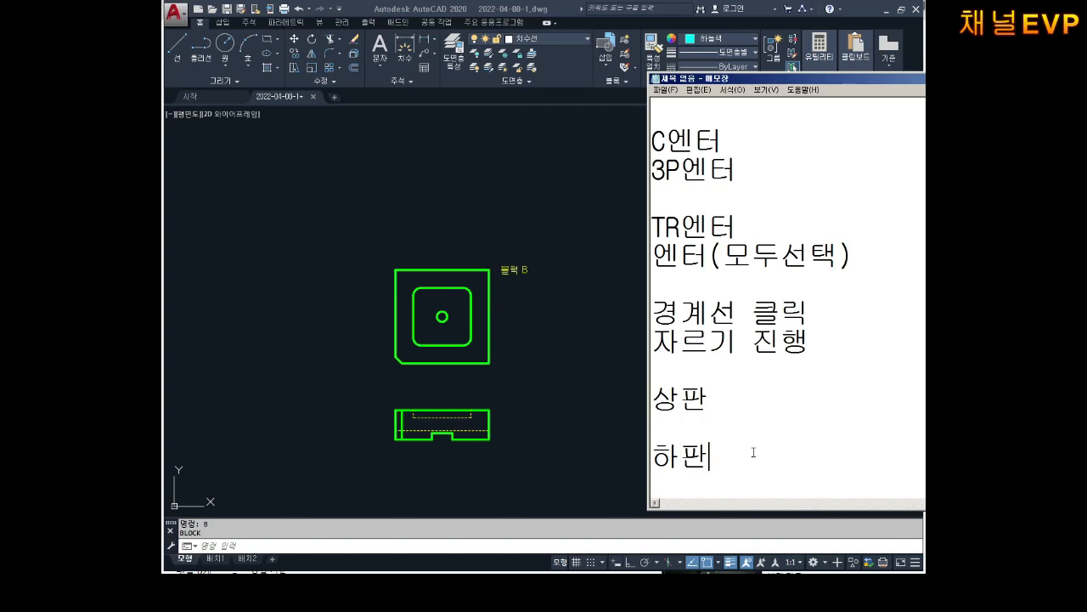
text(평면)
drag(812, 459, 648, 463)
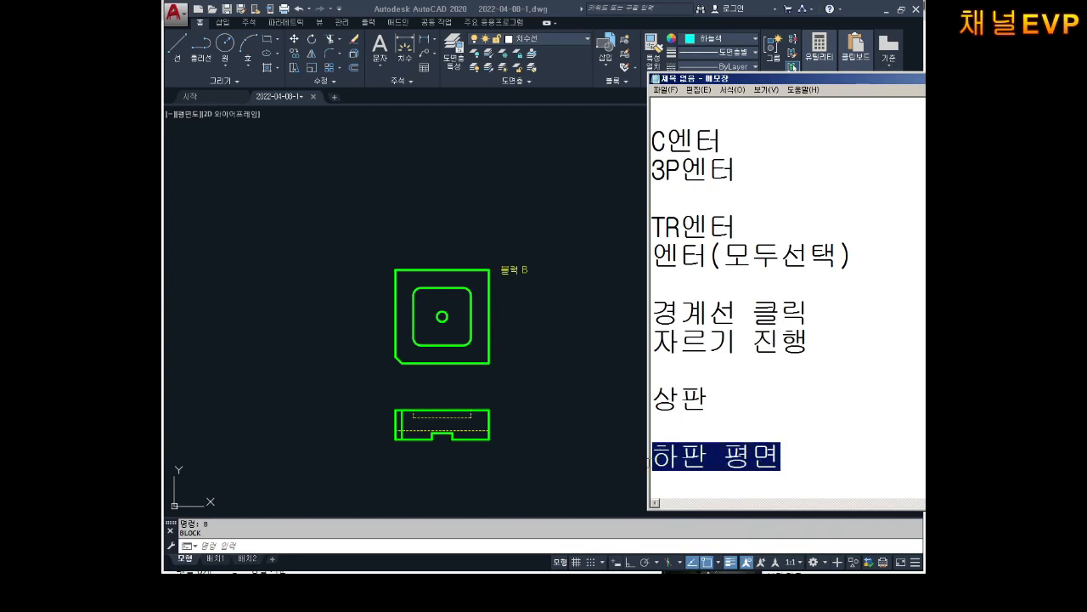
click(515, 344)
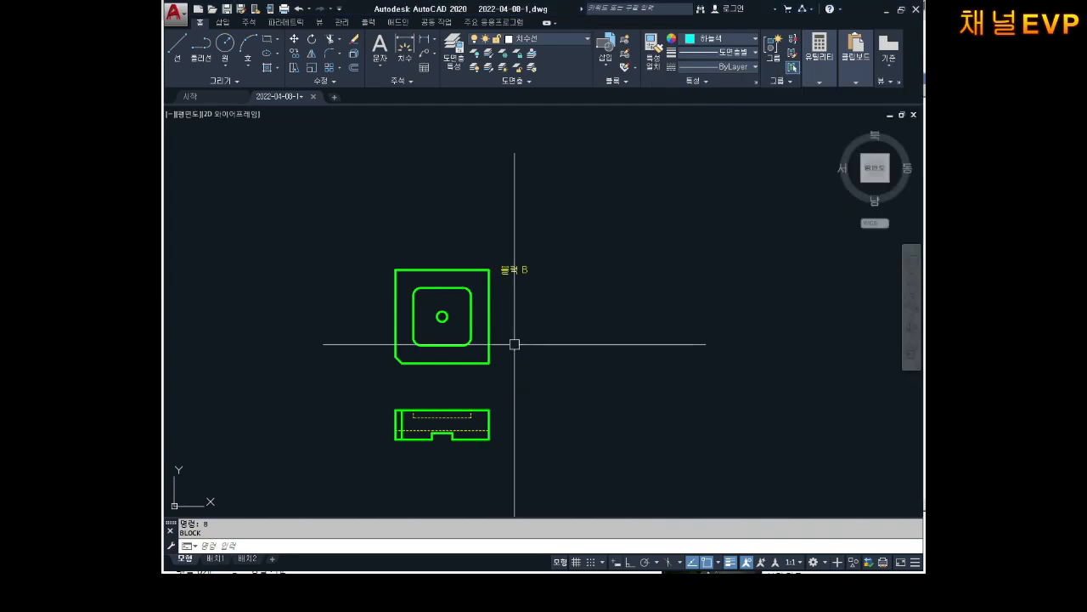
Step: Start a new block definition for the 블럭 B plan view and name it 하판 평면
scroll(510, 331, up, 2)
middle_drag(502, 315, 555, 297)
key(Escape)
key(Escape)
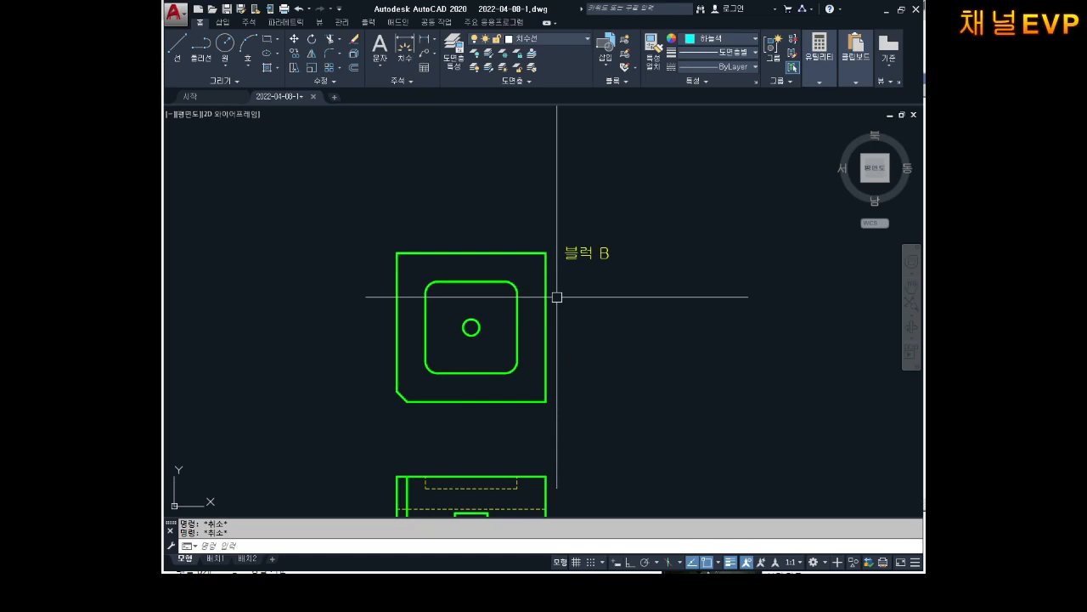
text(b)
key(Return)
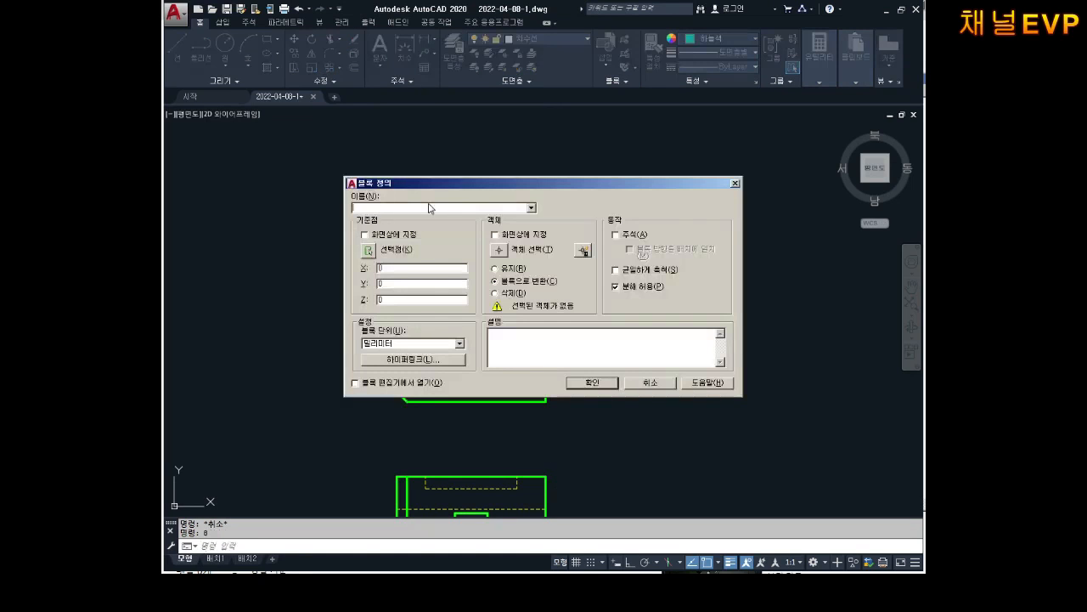
key(BackSpace)
key(BackSpace)
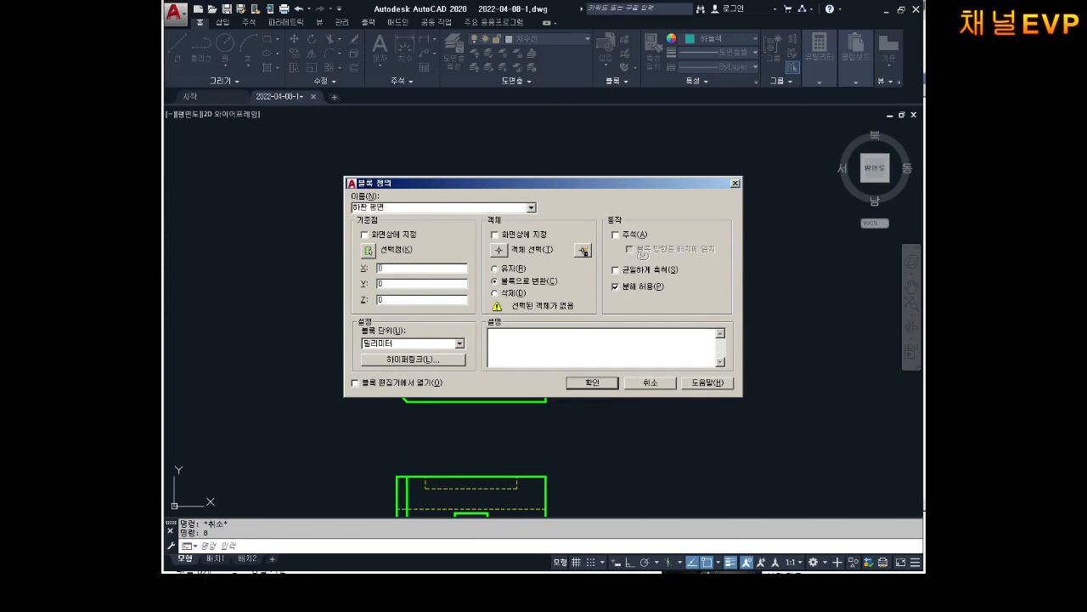
key(alt+Tab)
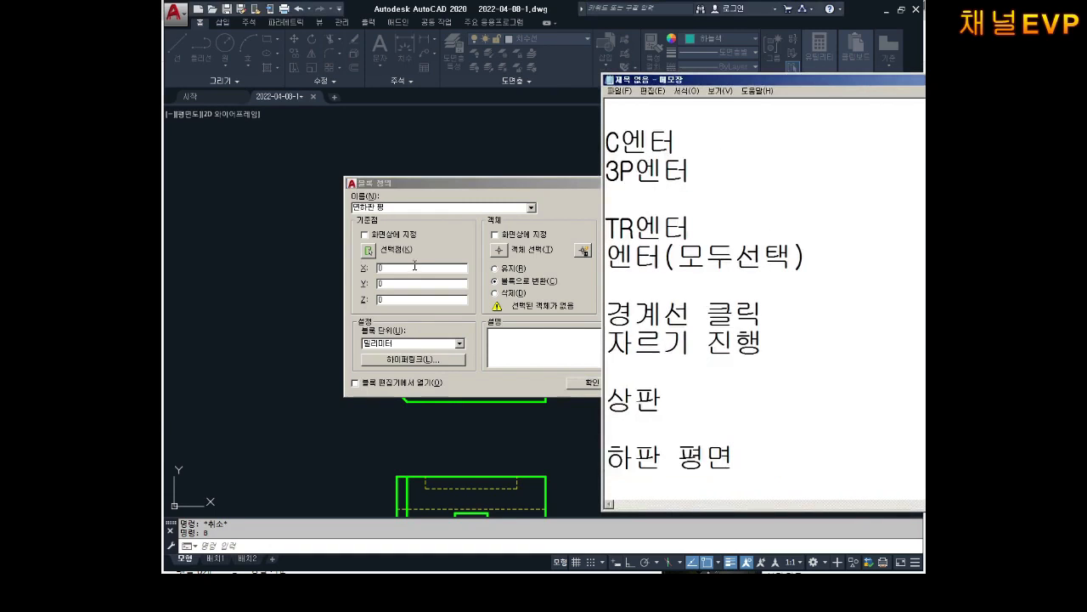
click(401, 208)
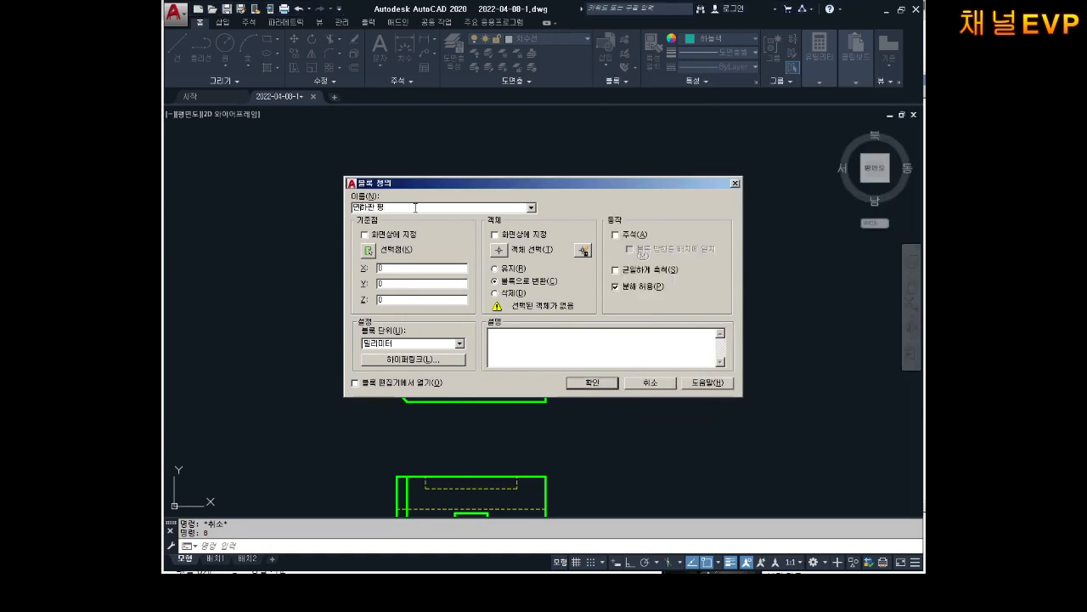
key(Delete)
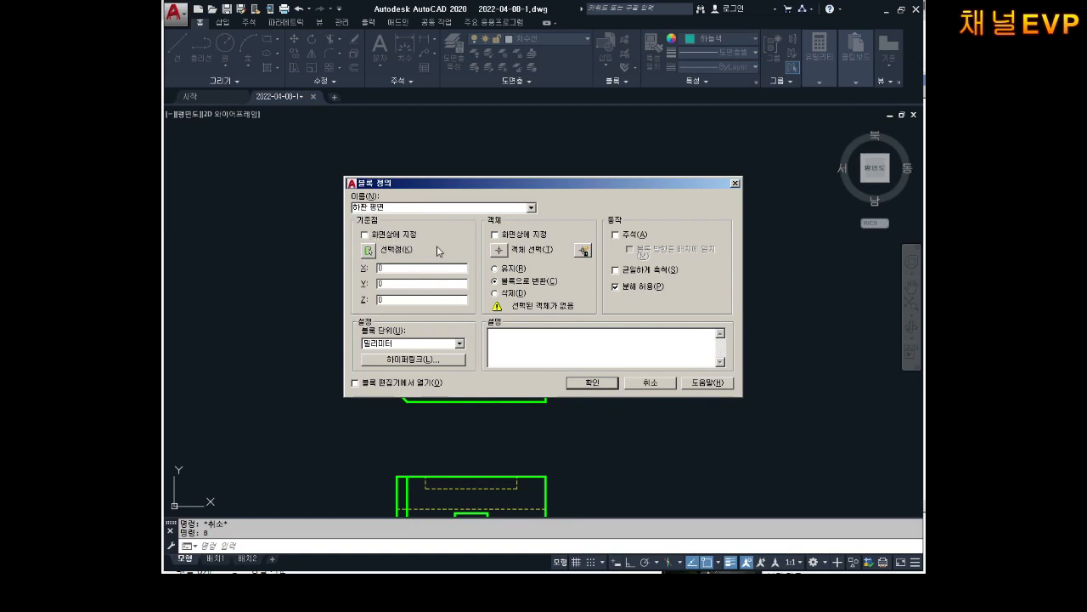
Step: Set the block's base point at the lower right corner of the plan view's outer outline
click(371, 252)
scroll(459, 303, up, 2)
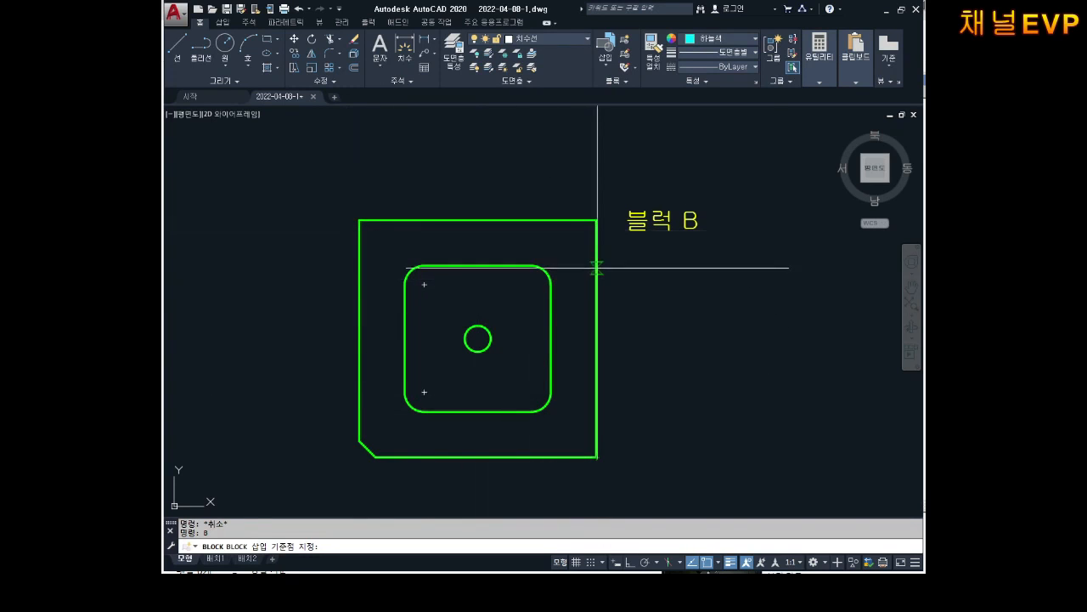
click(596, 456)
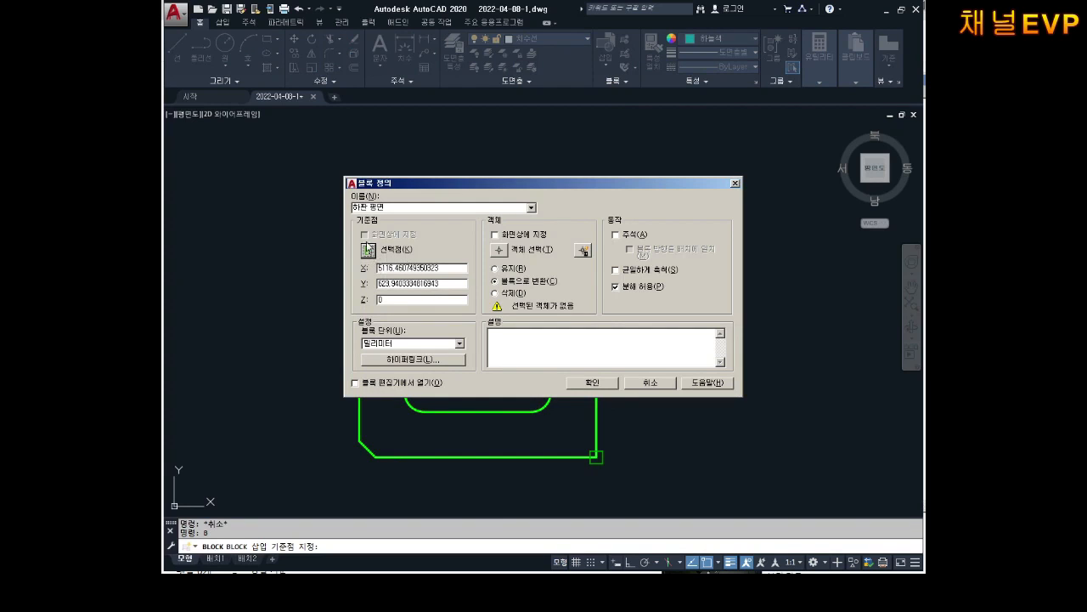
click(369, 251)
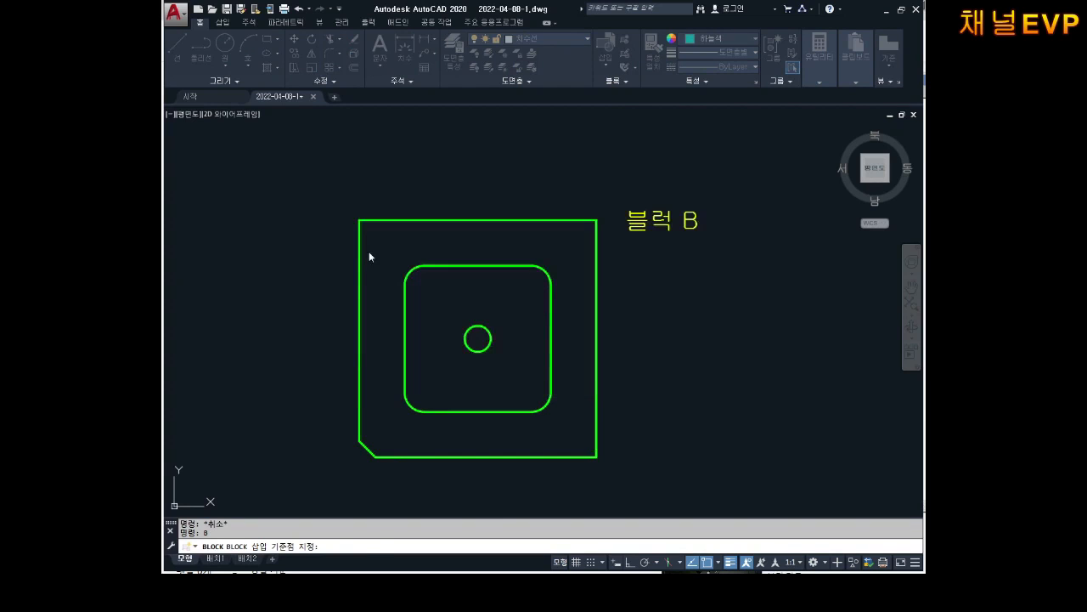
click(596, 456)
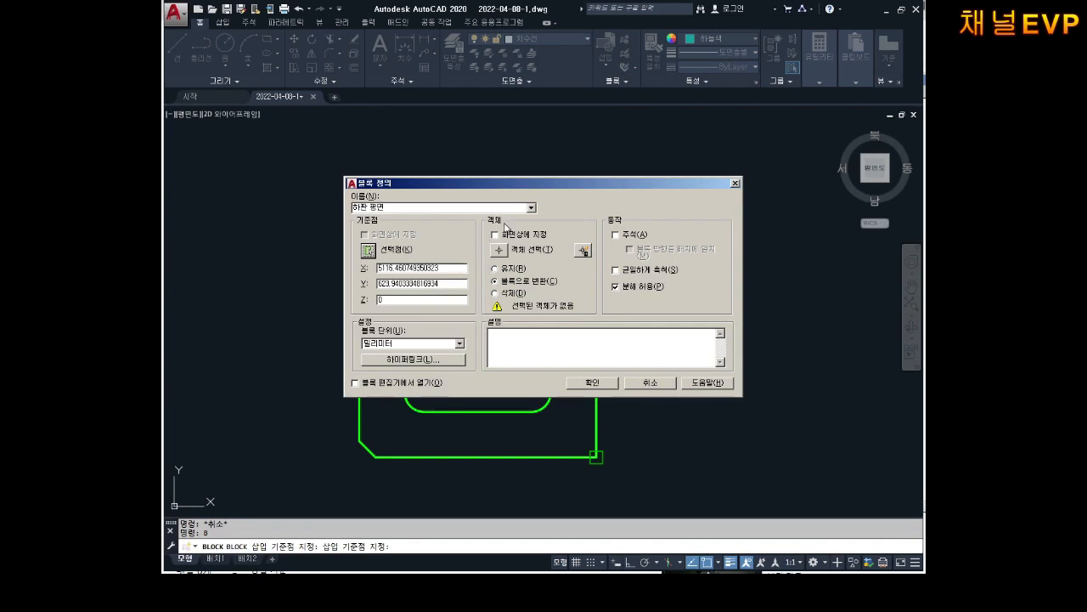
click(369, 251)
click(596, 456)
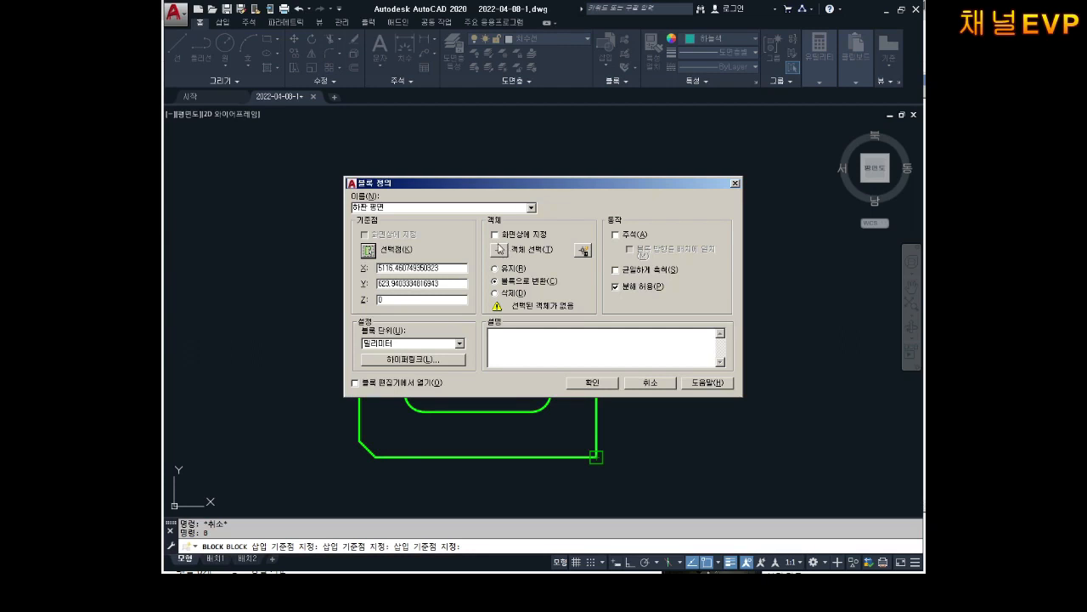
Step: Select the whole plan view without its 블럭 B label as the block's objects and create the block, converting the originals
click(500, 250)
click(605, 188)
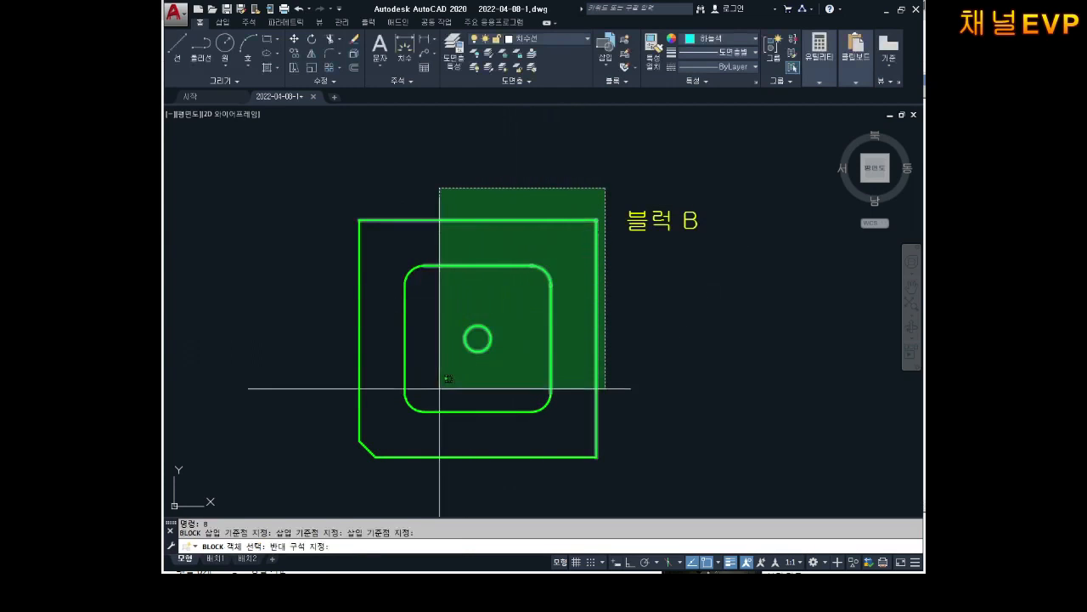
click(336, 480)
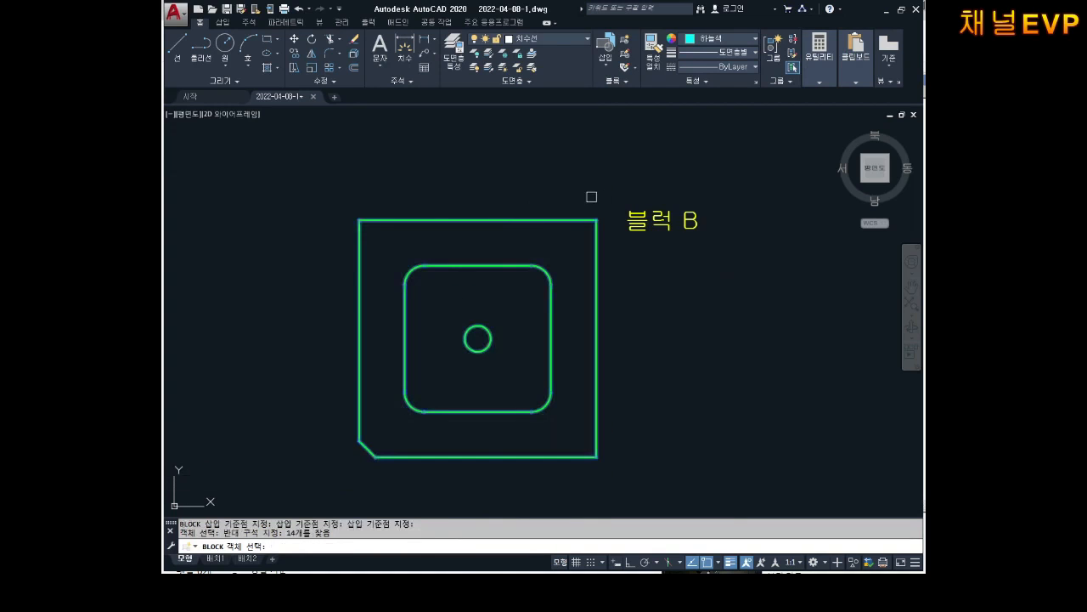
click(613, 193)
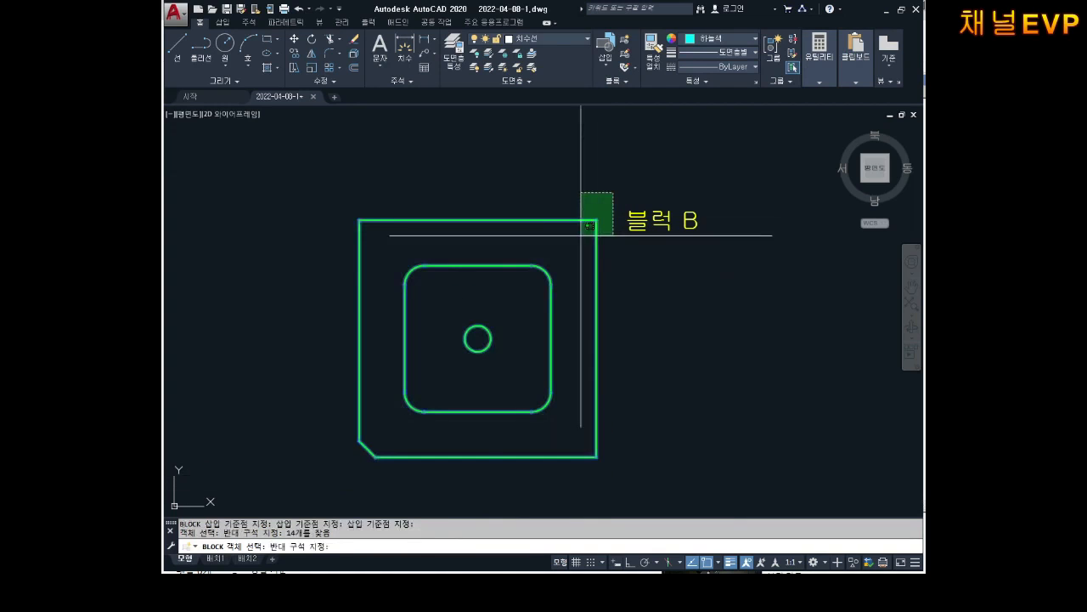
click(326, 480)
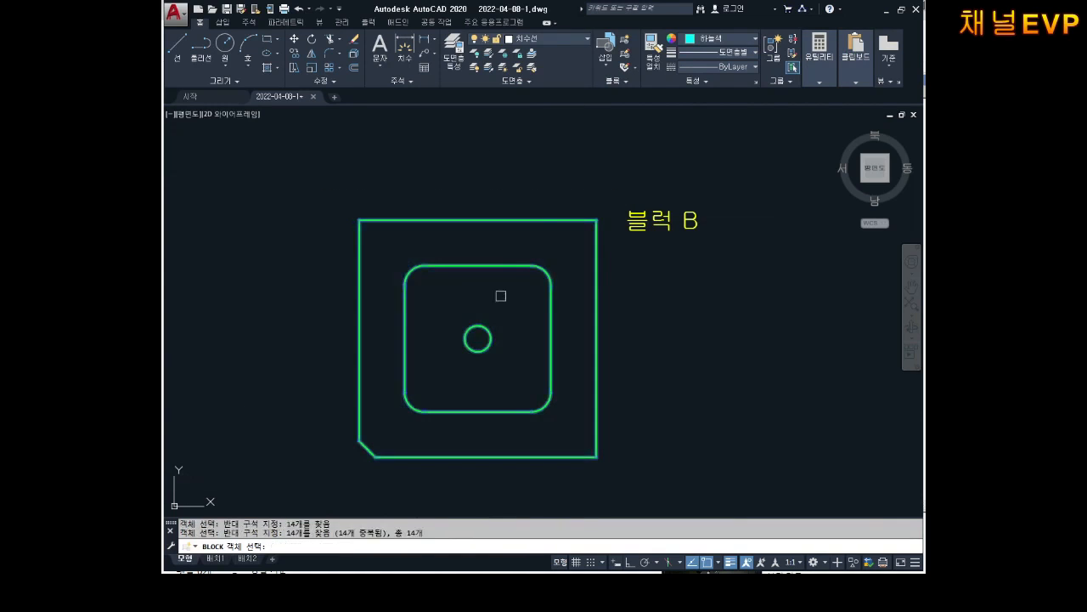
click(602, 187)
click(328, 487)
key(Return)
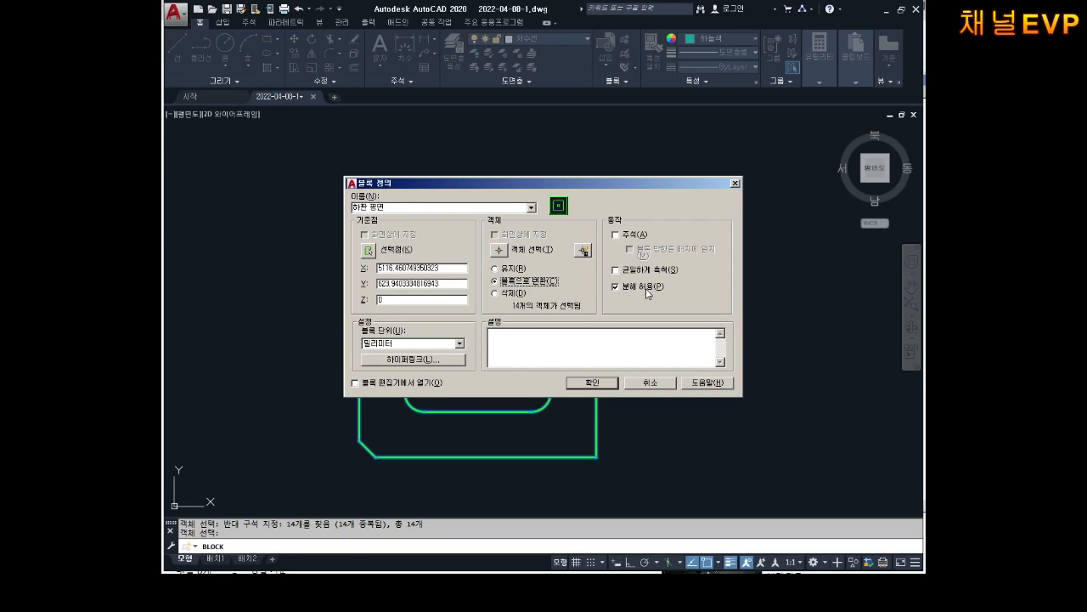
click(602, 383)
scroll(633, 352, down, 4)
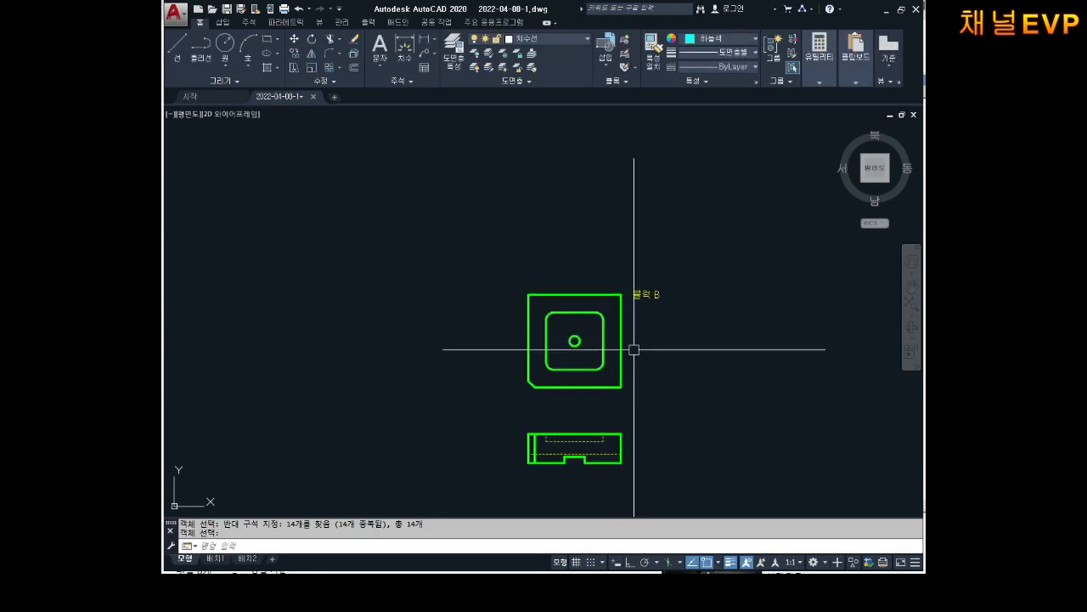
scroll(624, 374, up, 4)
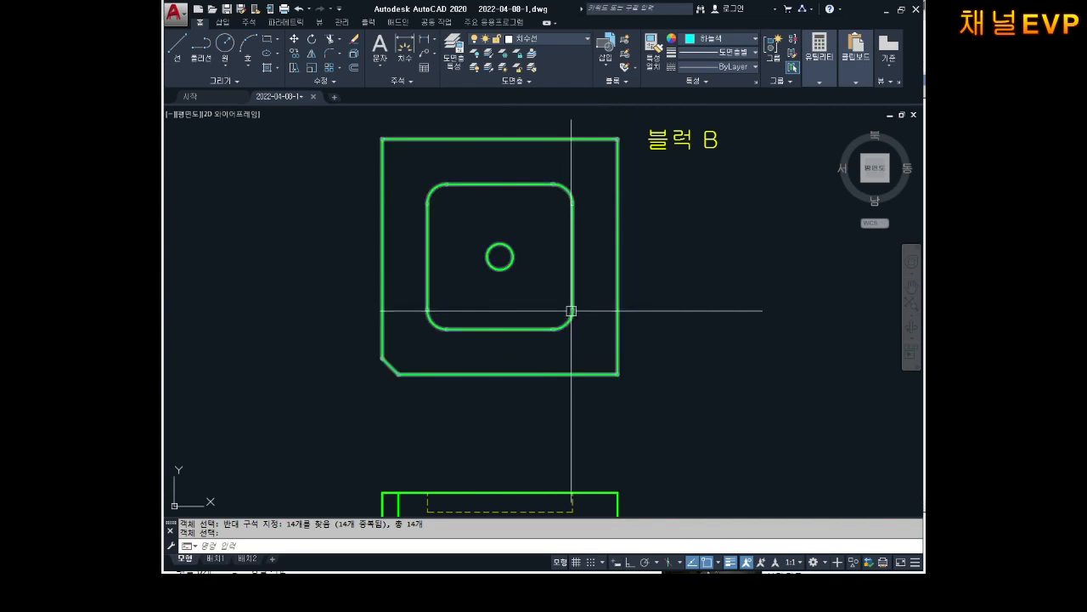
Step: Copy the dimensioned plan view from drawing sheet 1 to the empty space right of the 블럭 B views
scroll(570, 311, down, 6)
key(Escape)
key(Escape)
middle_drag(361, 281, 555, 291)
mouse_move(314, 256)
middle_down()
mouse_move(439, 315)
mouse_move(755, 322)
middle_up()
middle_drag(382, 263, 582, 306)
middle_drag(428, 133, 452, 215)
scroll(452, 216, up, 5)
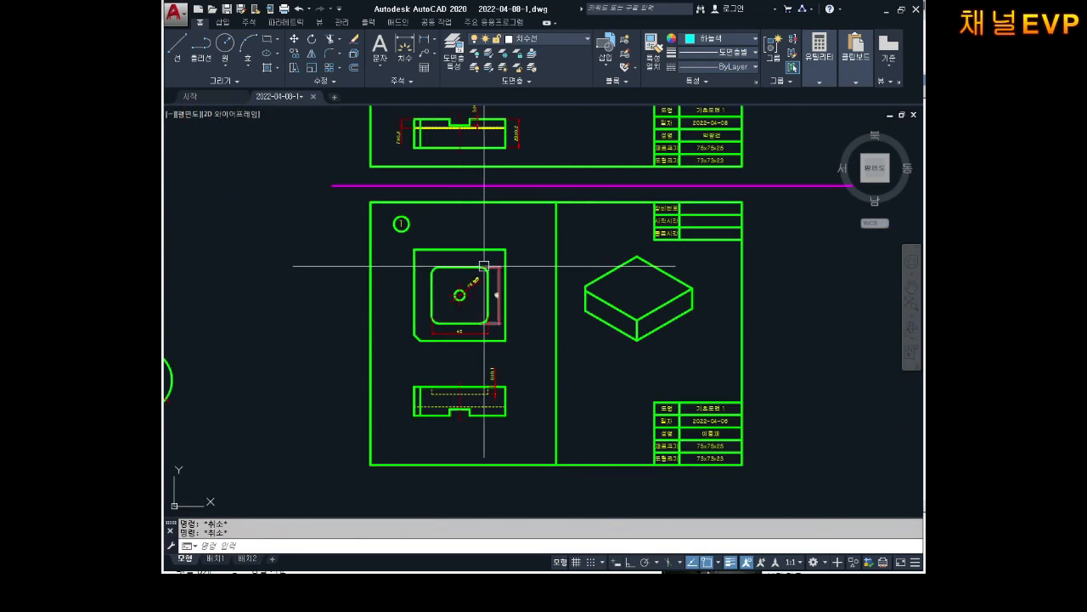
scroll(491, 271, up, 2)
text(ㅐ)
key(Return)
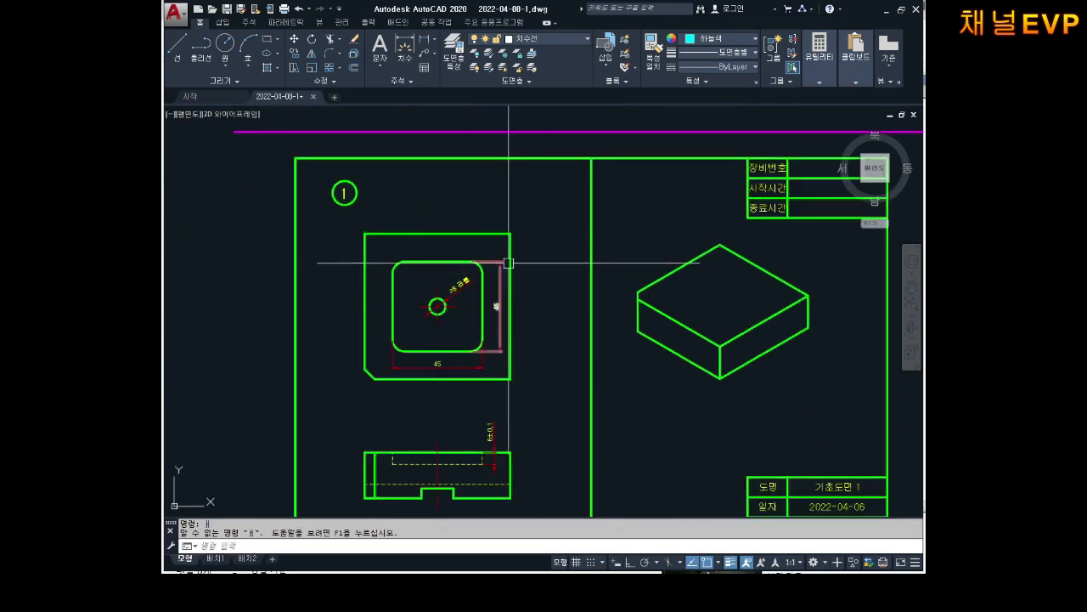
text(c)
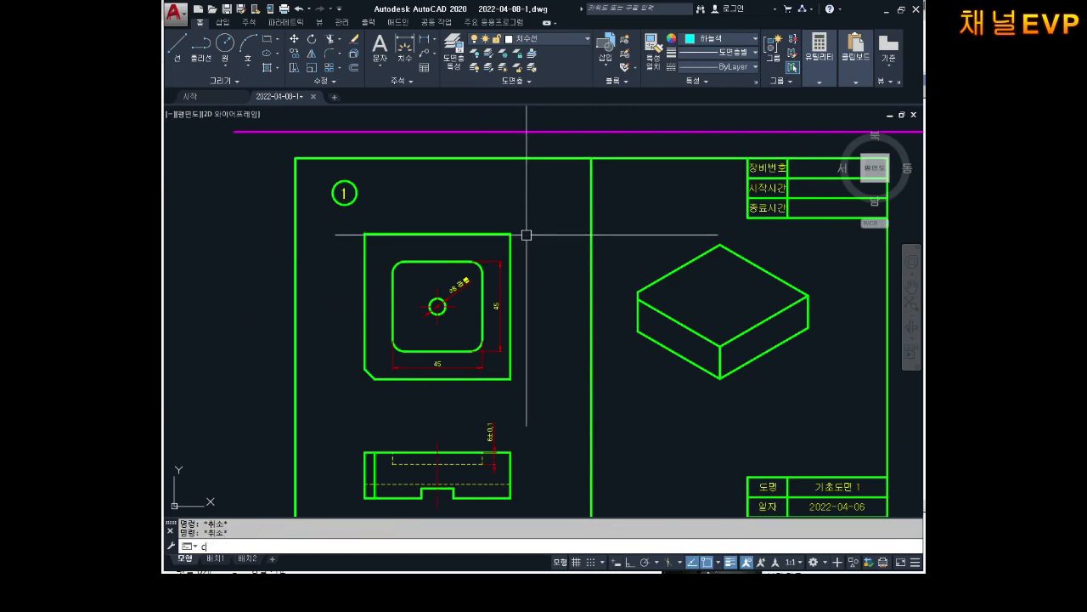
text(o)
key(Return)
click(528, 220)
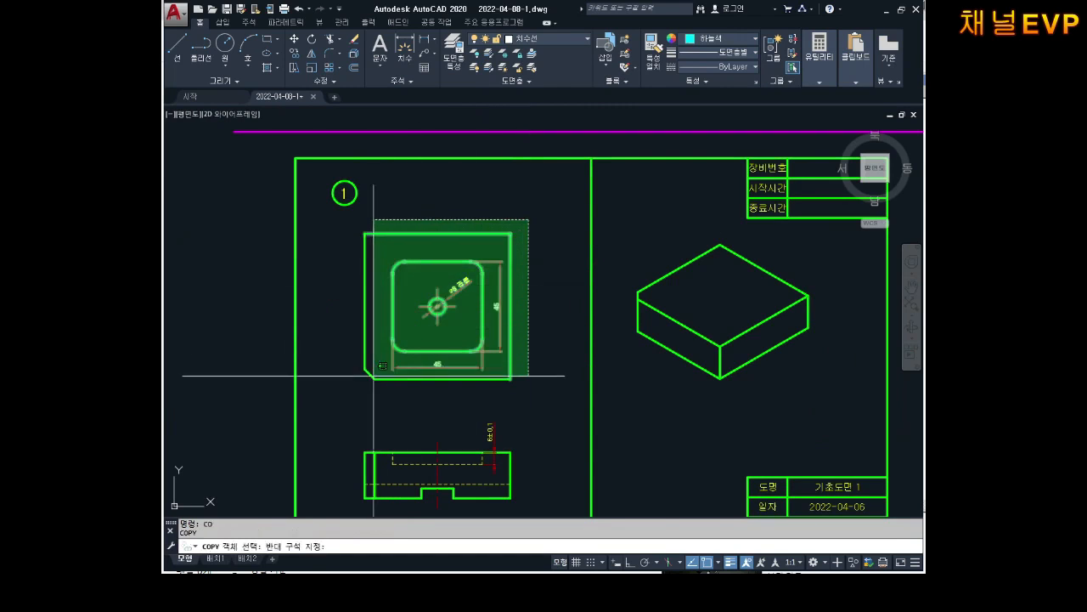
click(345, 408)
key(Return)
click(473, 321)
scroll(507, 351, down, 6)
middle_drag(643, 369, 311, 224)
middle_drag(677, 300, 400, 206)
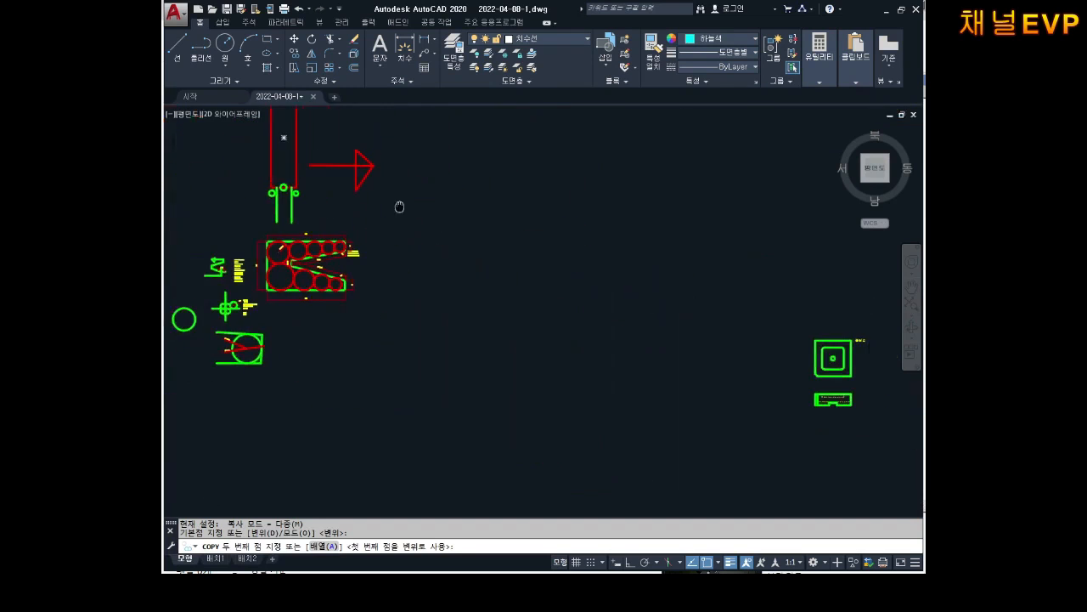
middle_drag(771, 310, 546, 234)
scroll(698, 294, up, 4)
click(654, 281)
key(Escape)
key(Escape)
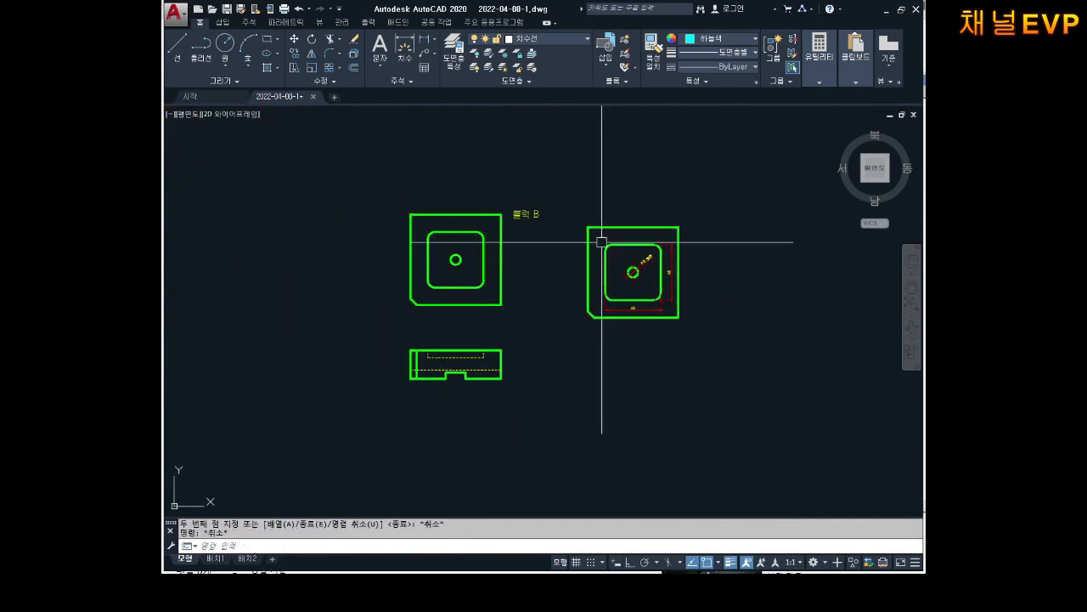
Step: Copy the four outer edges and the pocket's upper and right edges of the dimensioned plan view using the default 0,0,0 displacement
scroll(680, 243, up, 2)
scroll(659, 251, up, 2)
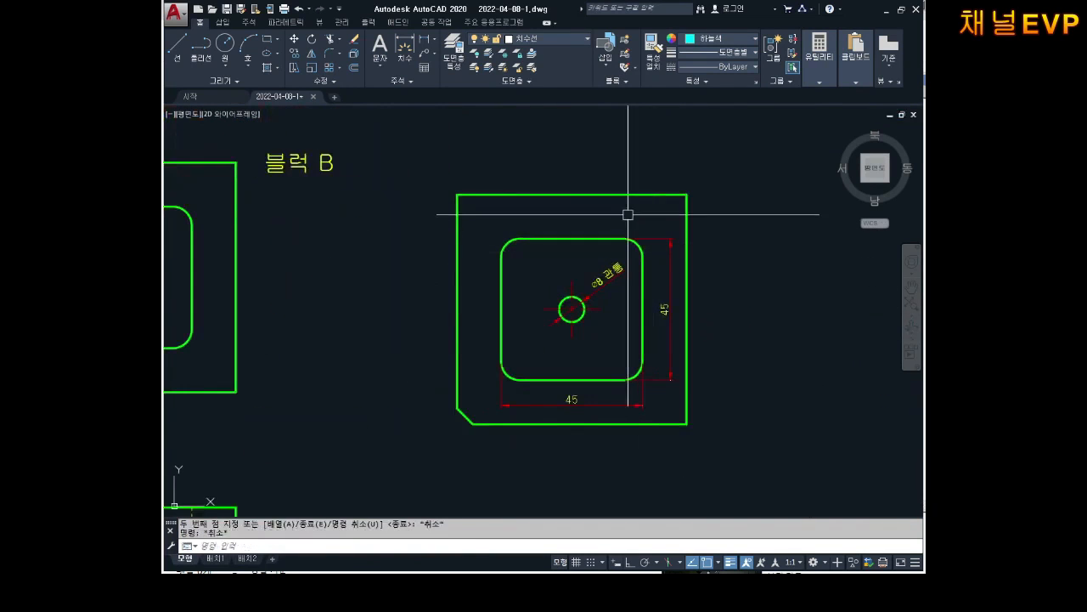
click(611, 192)
click(688, 242)
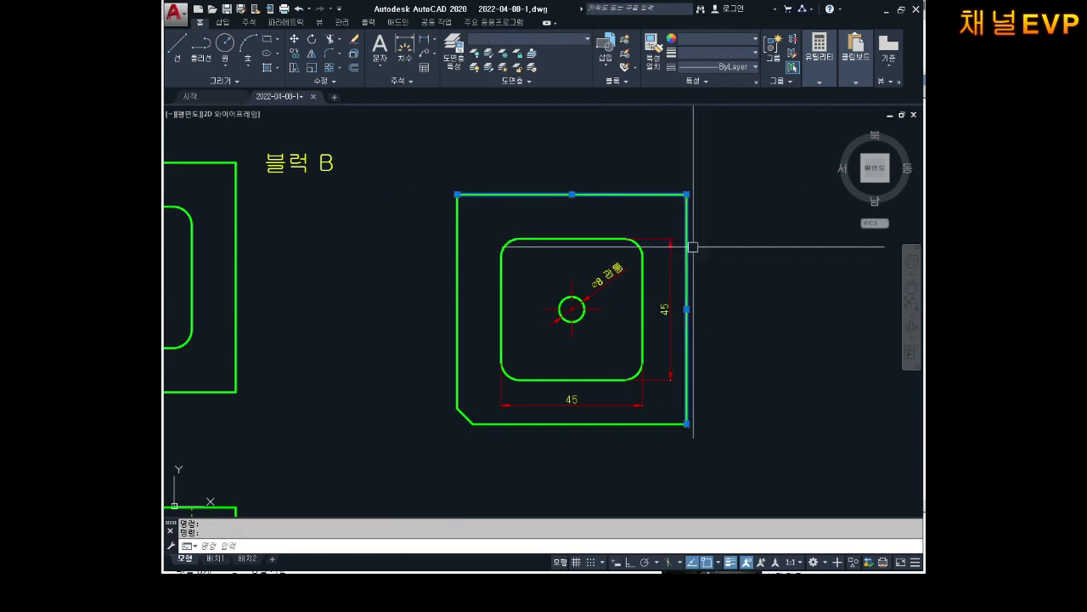
click(627, 423)
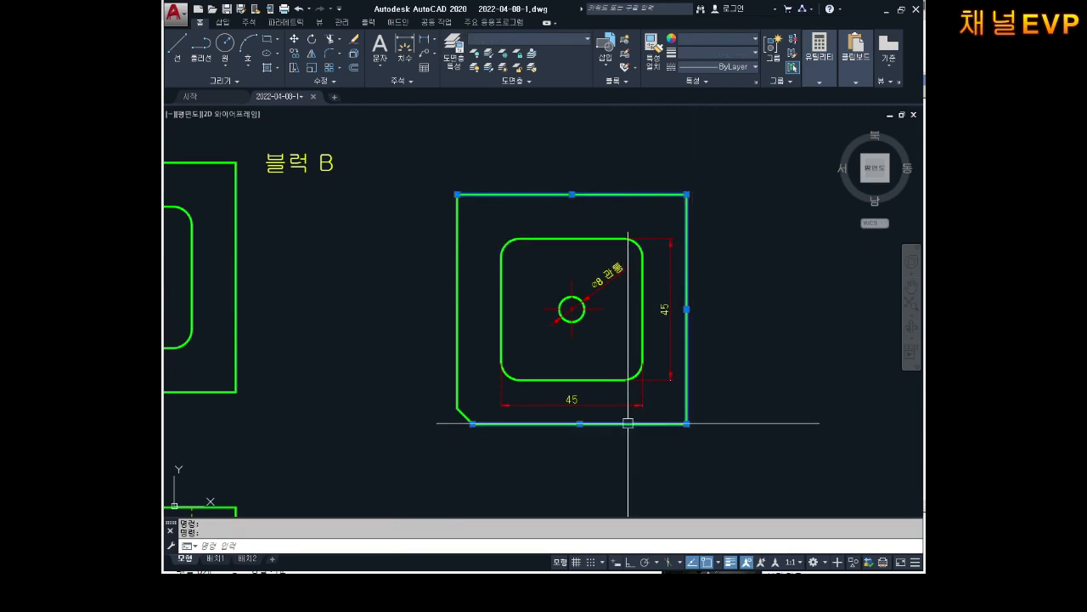
click(453, 311)
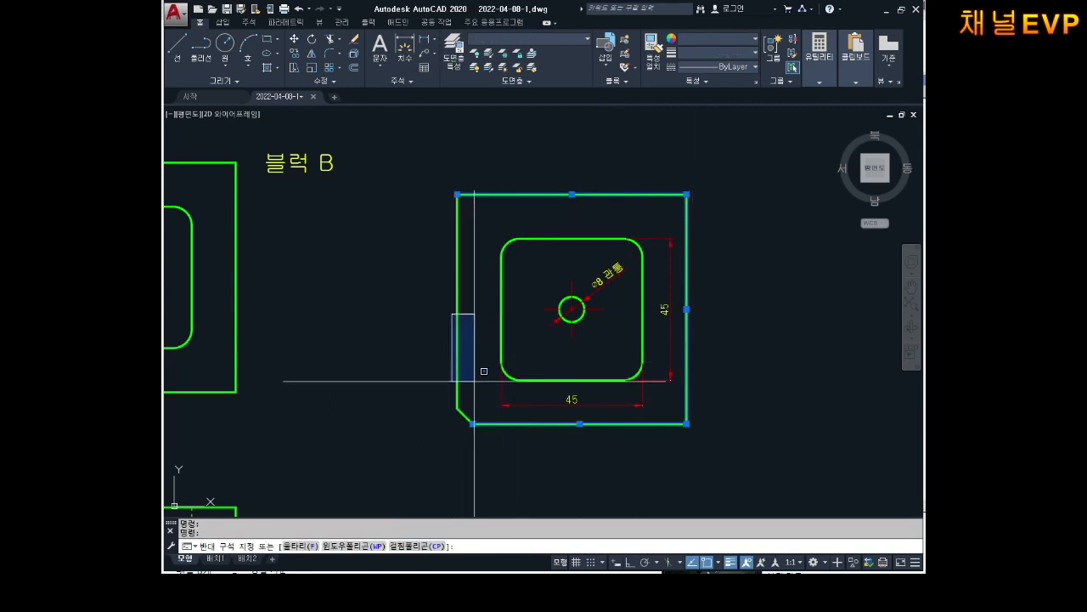
click(553, 238)
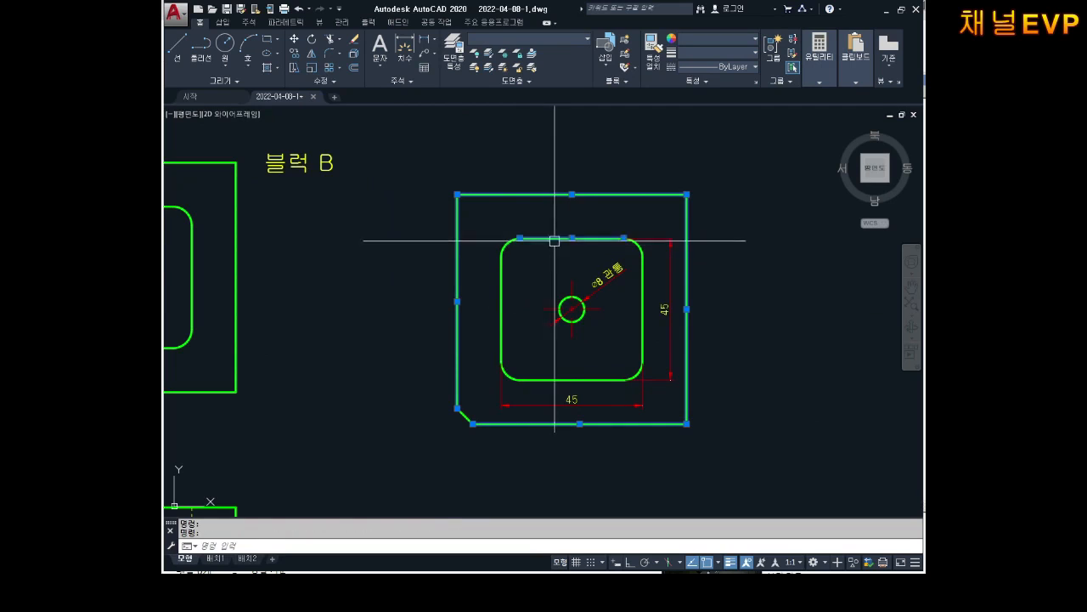
click(643, 299)
text(co)
key(Return)
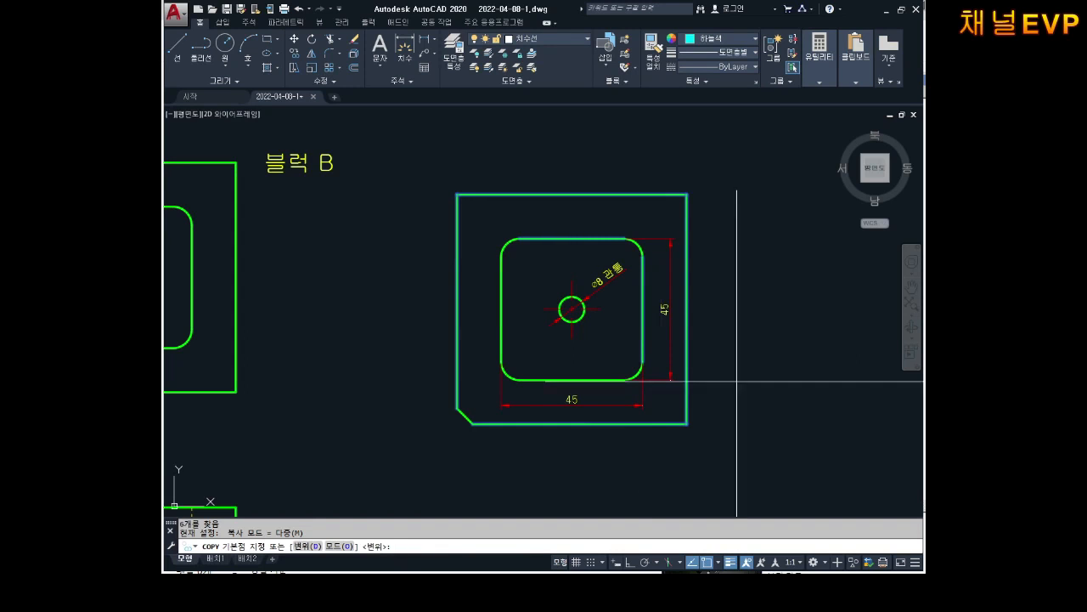
key(Return)
key(Return)
Step: Move the four outer edges and the pocket's right and lower edges of the dimensioned plan view to the empty space on its right
scroll(765, 406, down, 3)
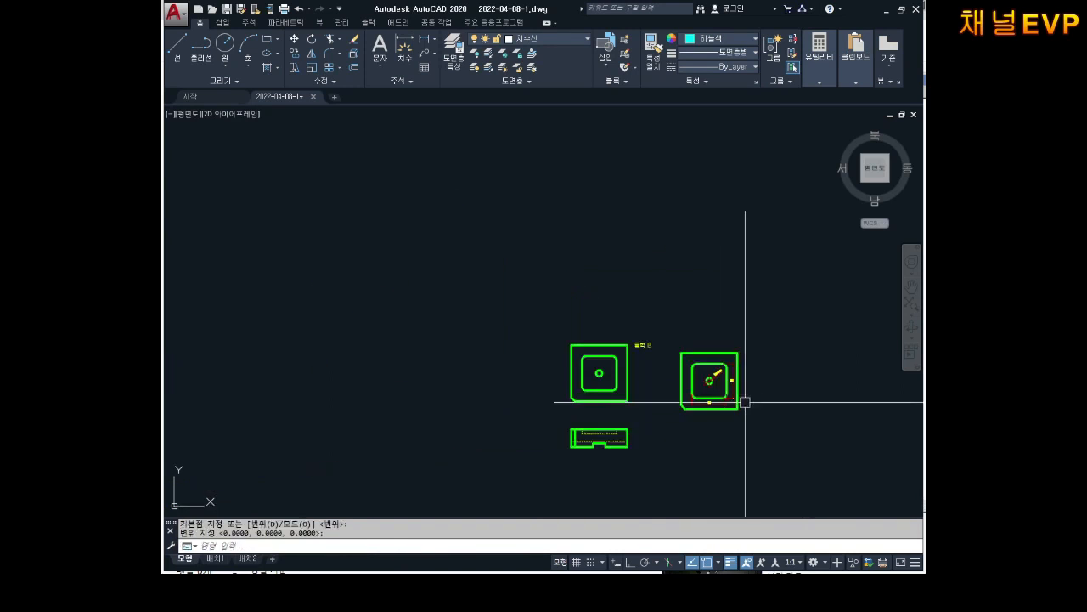
middle_drag(769, 389, 544, 296)
key(Escape)
scroll(545, 296, up, 3)
middle_drag(478, 283, 621, 333)
scroll(621, 333, up, 1)
key(Escape)
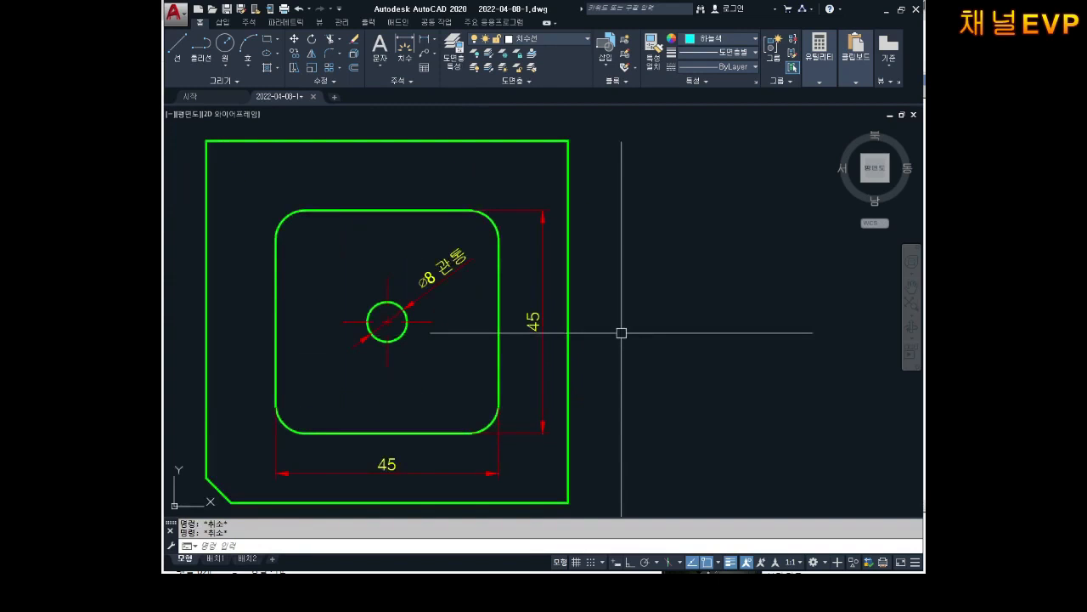
text(m)
key(Return)
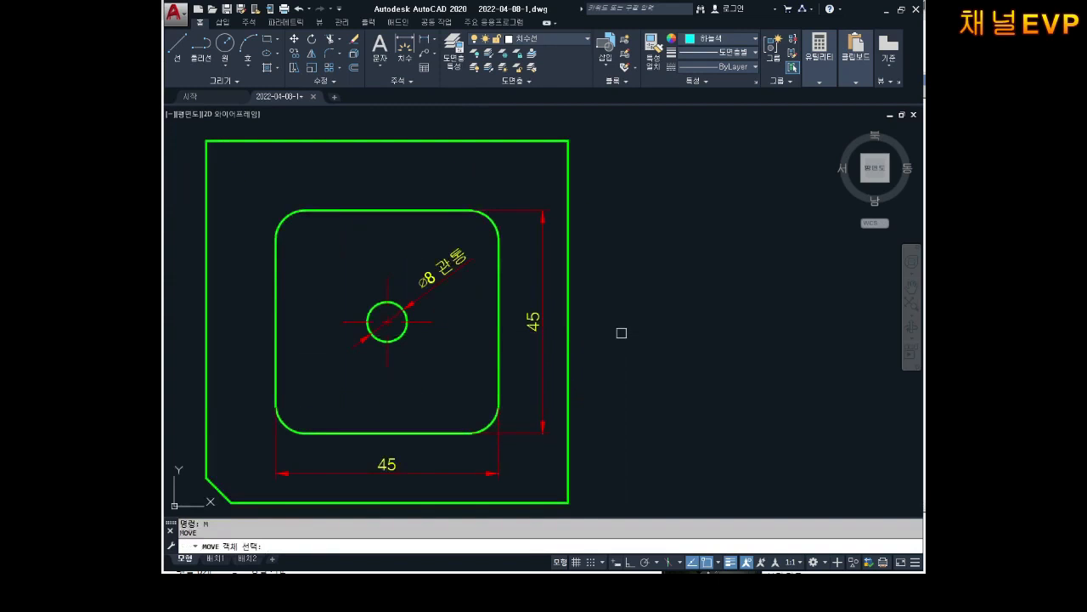
click(562, 260)
click(595, 195)
click(580, 171)
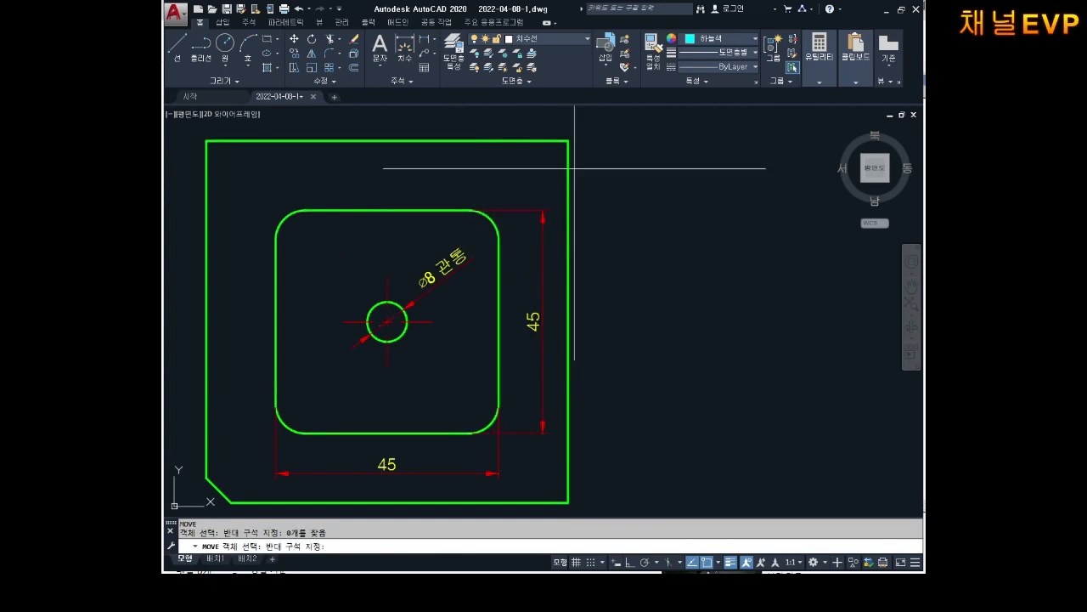
click(517, 151)
click(510, 130)
click(470, 150)
middle_drag(328, 192, 415, 167)
click(326, 213)
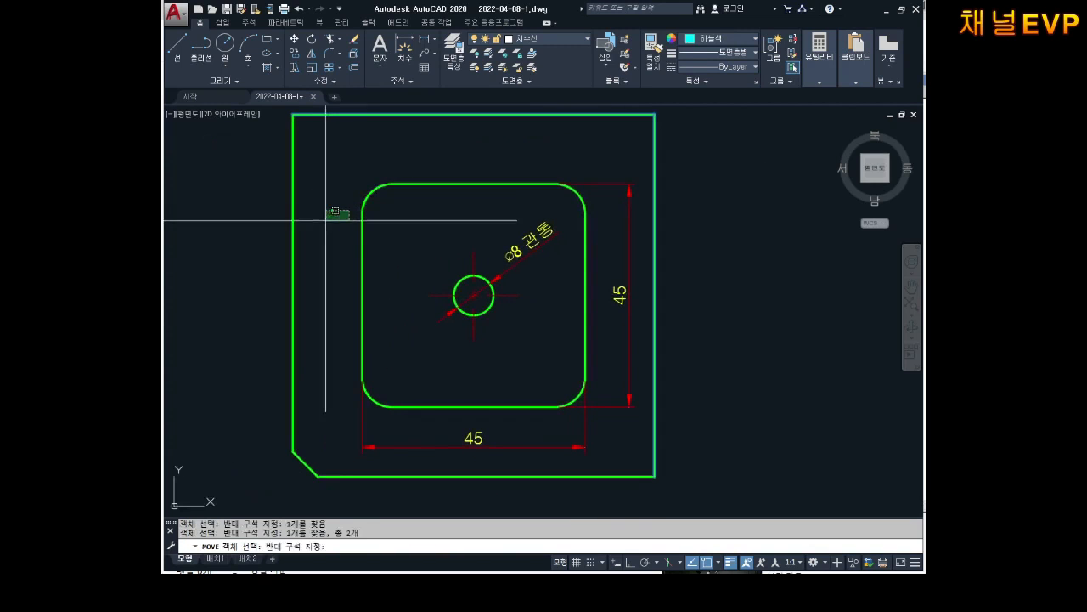
click(293, 296)
click(379, 464)
click(358, 506)
click(500, 384)
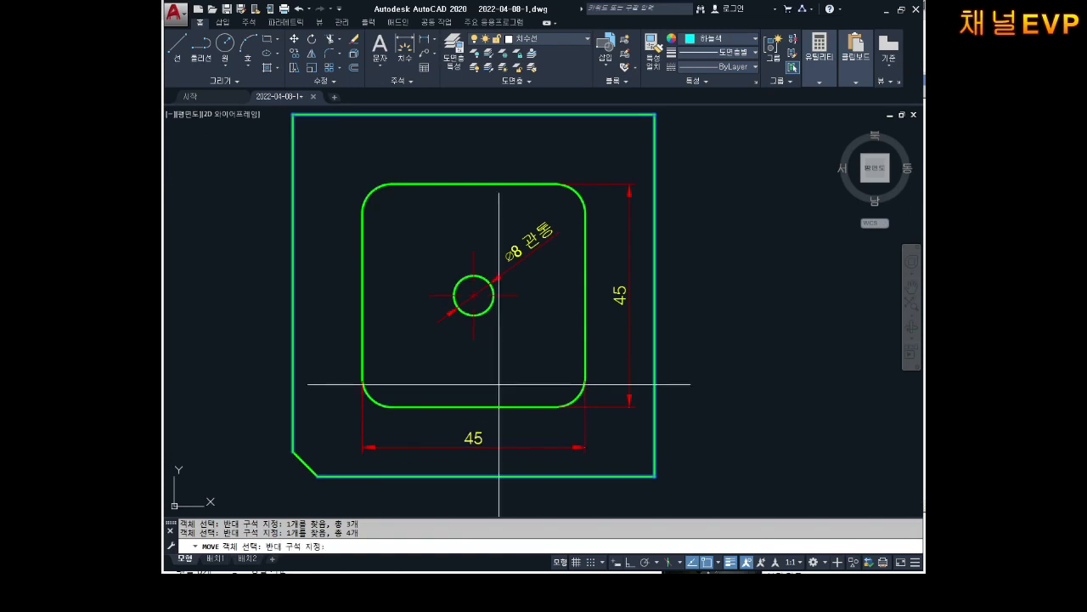
click(475, 423)
key(Return)
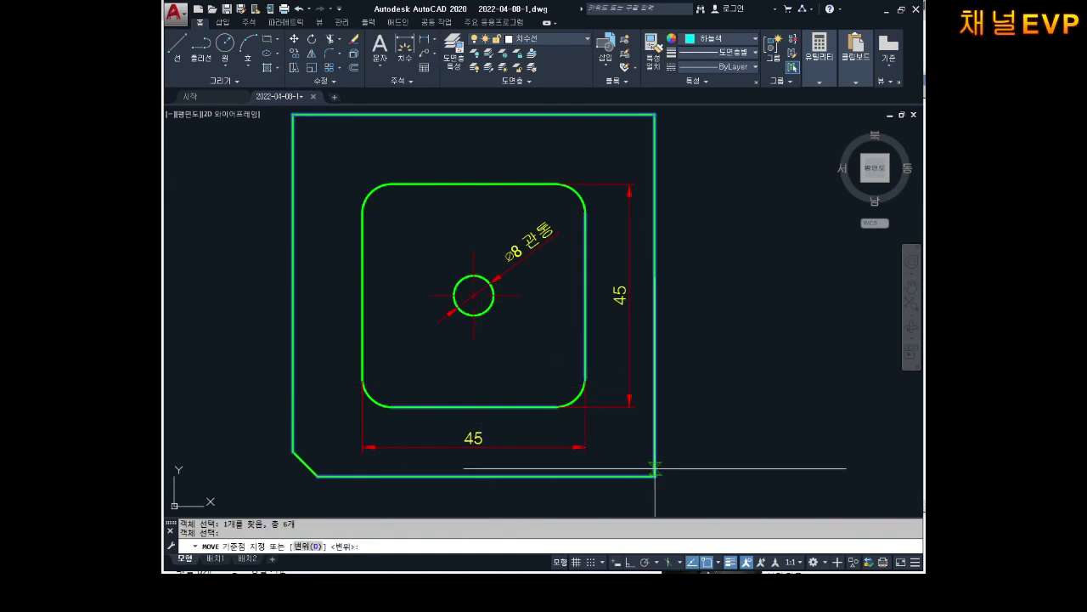
click(655, 461)
scroll(574, 355, down, 8)
scroll(574, 355, up, 10)
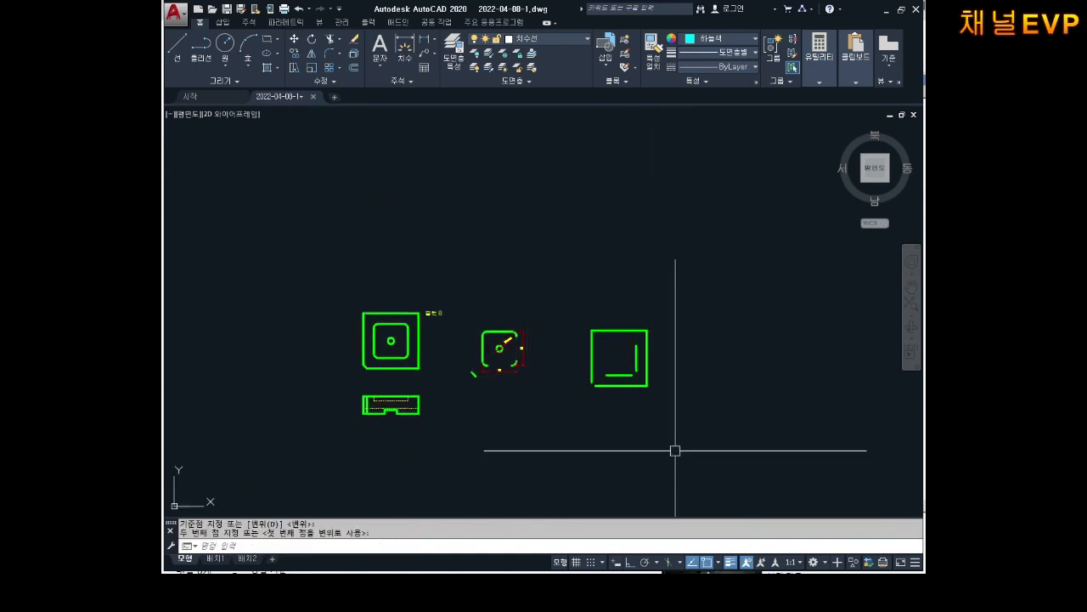
key(Escape)
key(Escape)
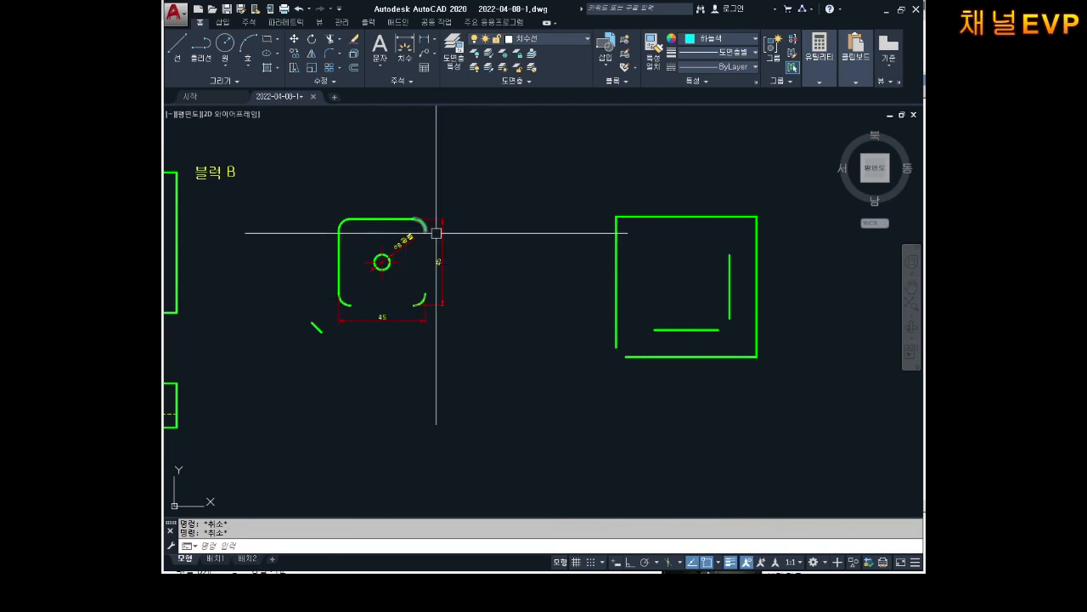
Step: Compare the scattered lines of the unblocked plan view with the 블럭 B plan view block, selecting the block to check that it is one object
middle_drag(526, 311, 592, 320)
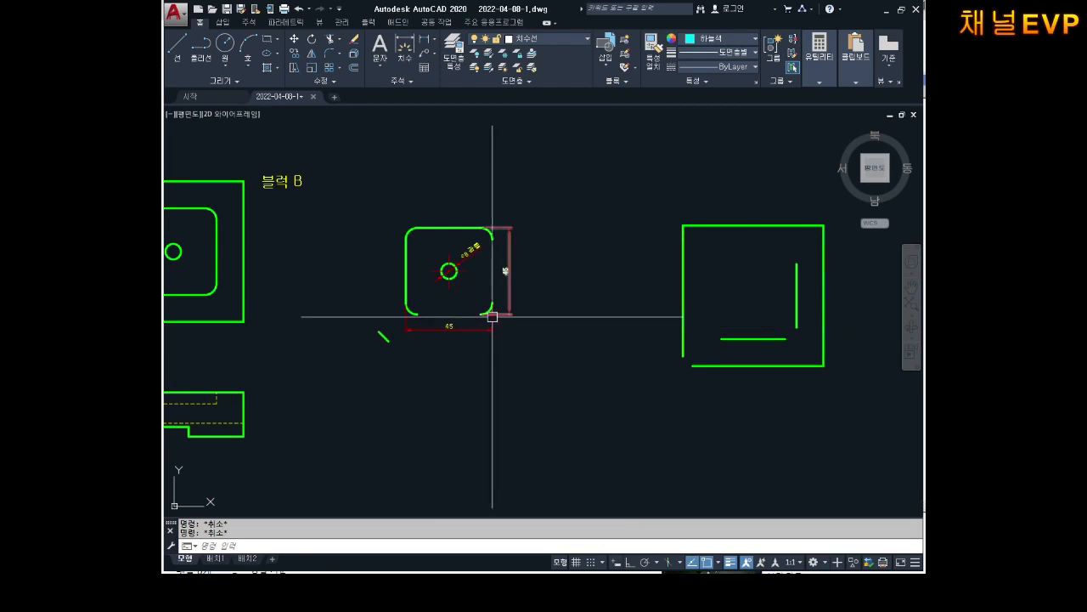
middle_drag(381, 335, 552, 340)
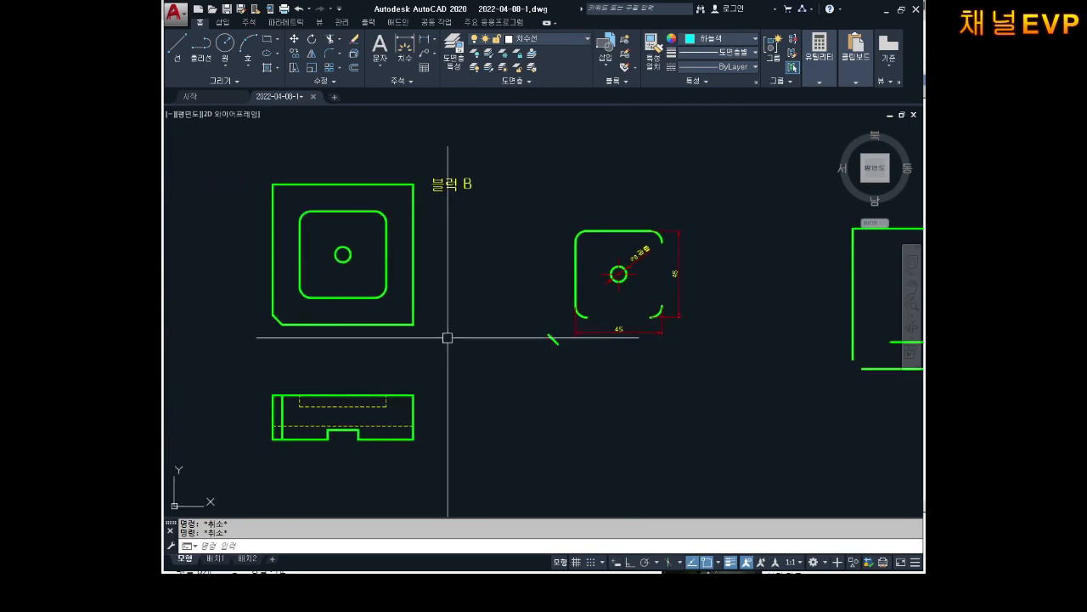
middle_drag(366, 281, 458, 314)
scroll(417, 273, up, 2)
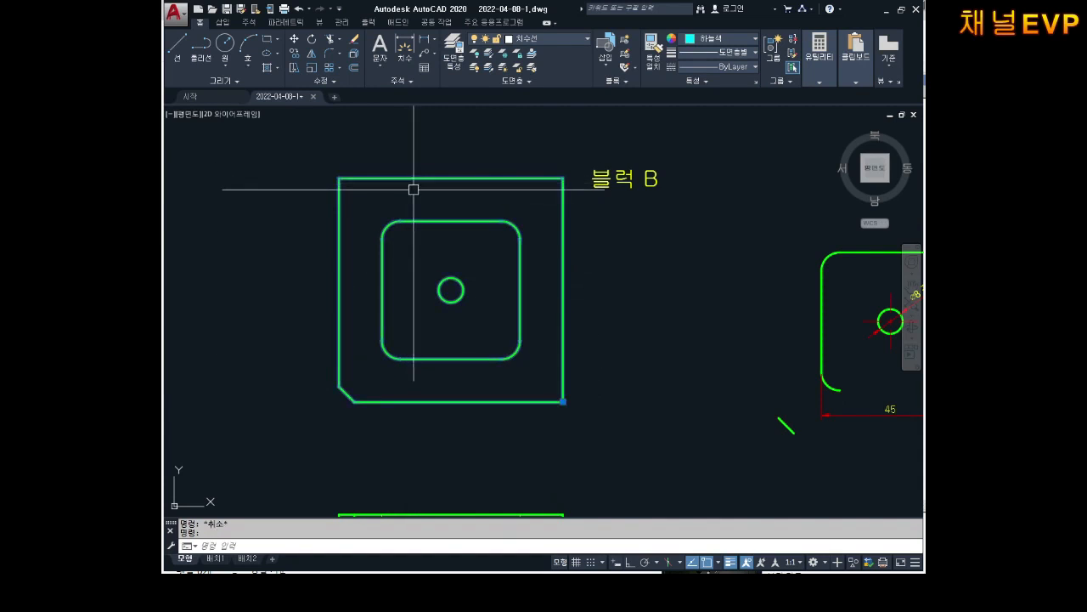
key(Escape)
click(339, 240)
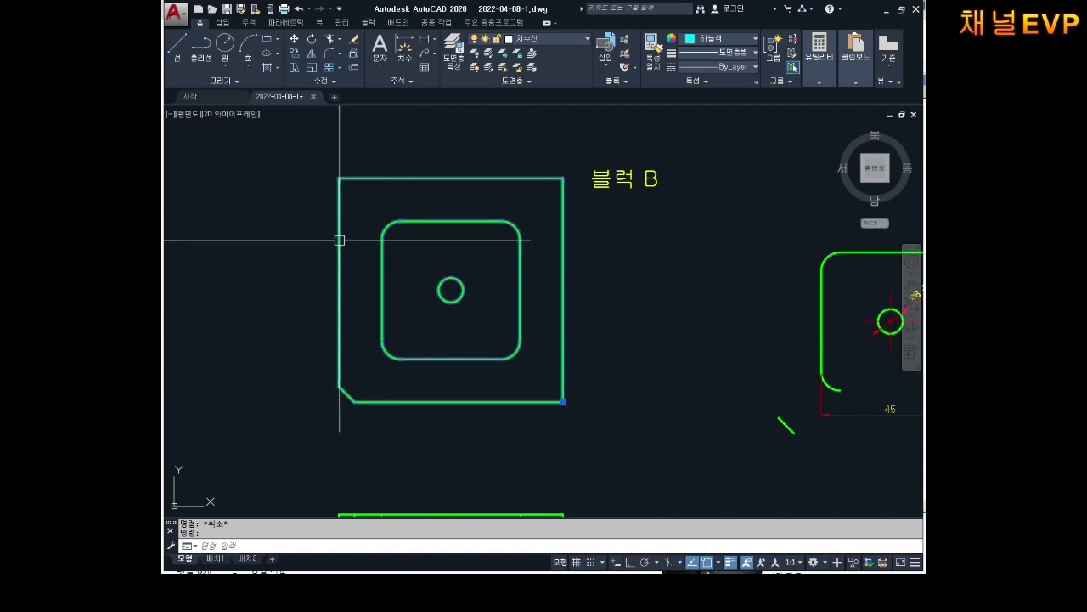
key(Escape)
scroll(423, 274, down, 2)
middle_drag(900, 337, 614, 301)
scroll(614, 301, down, 2)
scroll(566, 266, up, 2)
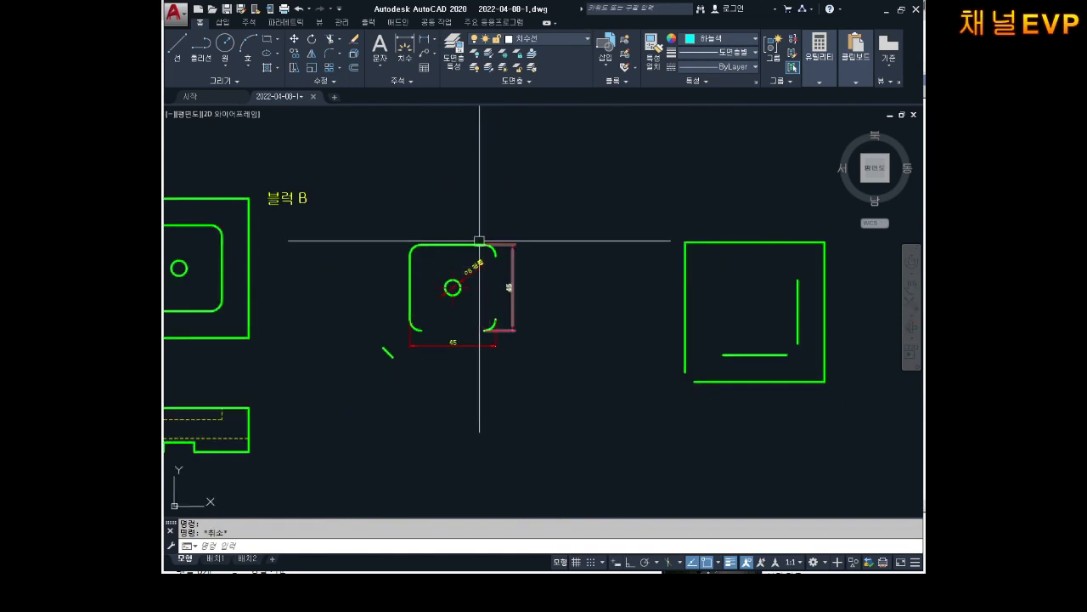
key(Escape)
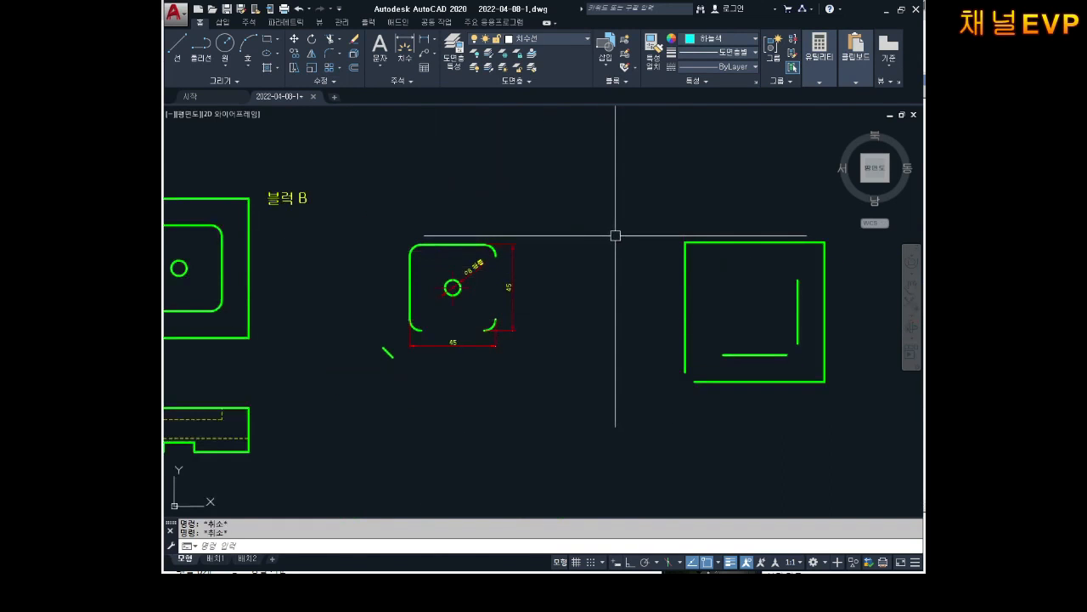
Step: Draw two crossing diagonal lines over the scattered pieces of the unblocked plan view
text(l)
key(Return)
middle_drag(836, 182, 733, 182)
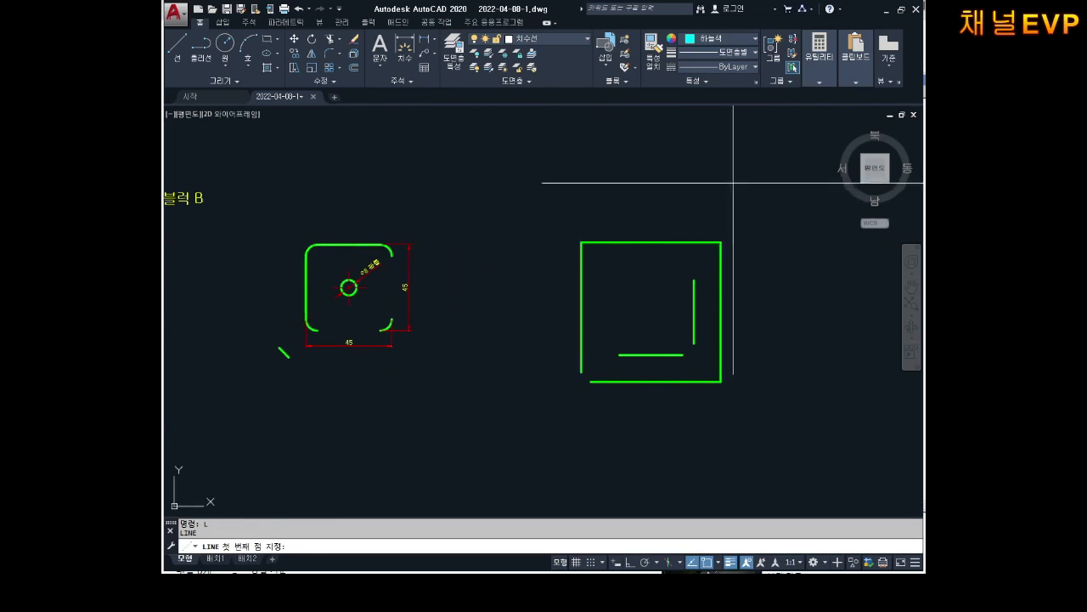
click(737, 174)
click(289, 433)
key(Return)
key(Return)
click(313, 170)
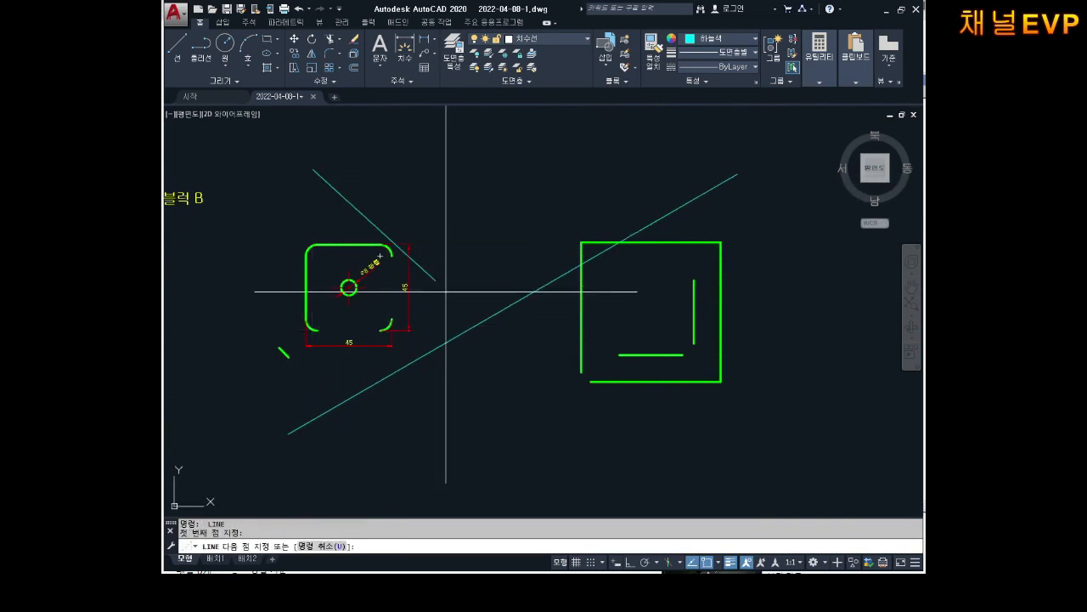
click(689, 439)
key(Escape)
Step: Select the 블럭 B plan view block by its right edge to examine its extent as one object
middle_drag(422, 337, 585, 320)
mouse_move(359, 319)
middle_down()
mouse_move(466, 335)
mouse_move(355, 303)
middle_up()
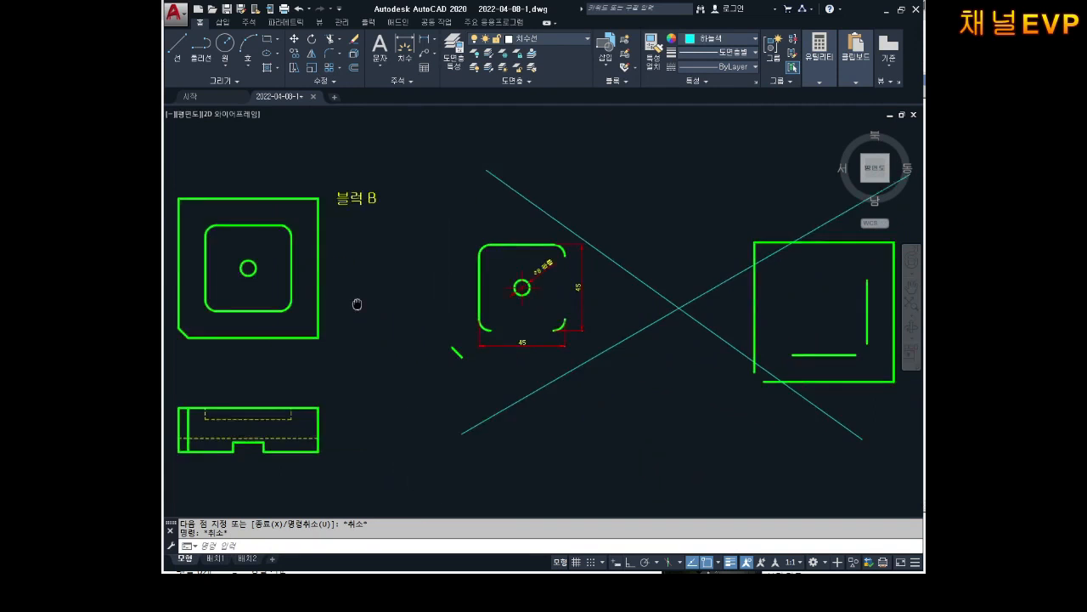
mouse_move(532, 285)
middle_down()
mouse_move(451, 256)
mouse_move(548, 270)
middle_up()
middle_drag(234, 209, 255, 213)
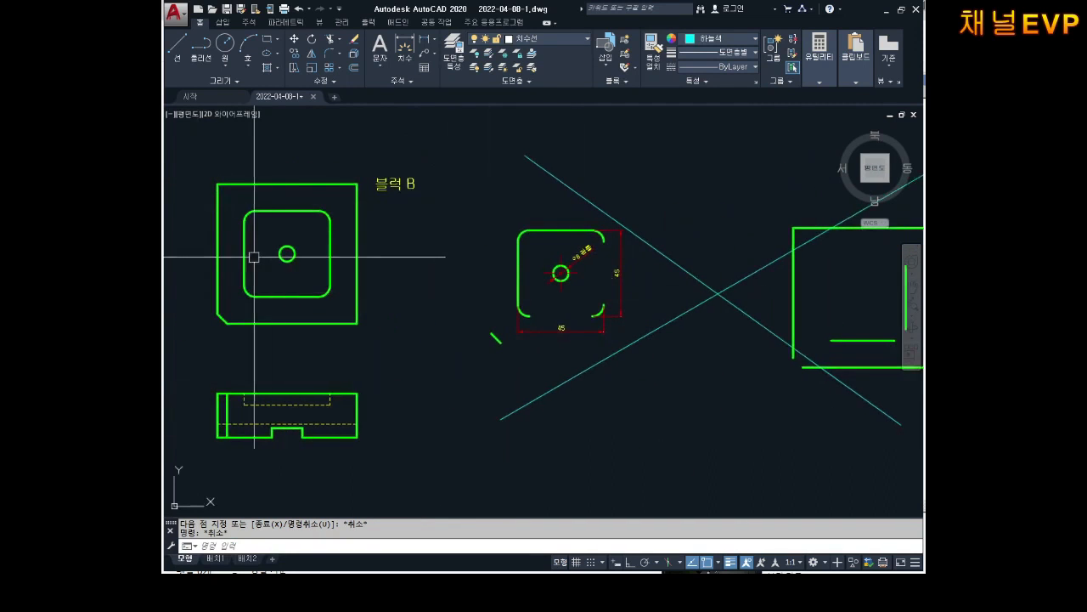
mouse_move(225, 265)
middle_down()
mouse_move(317, 297)
mouse_move(466, 279)
middle_up()
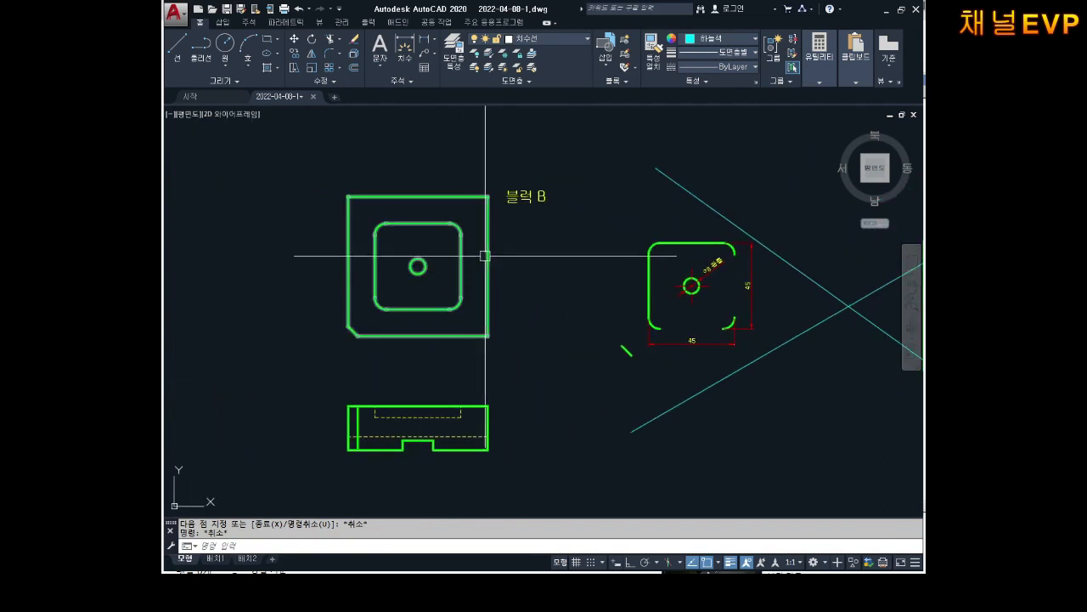
click(487, 254)
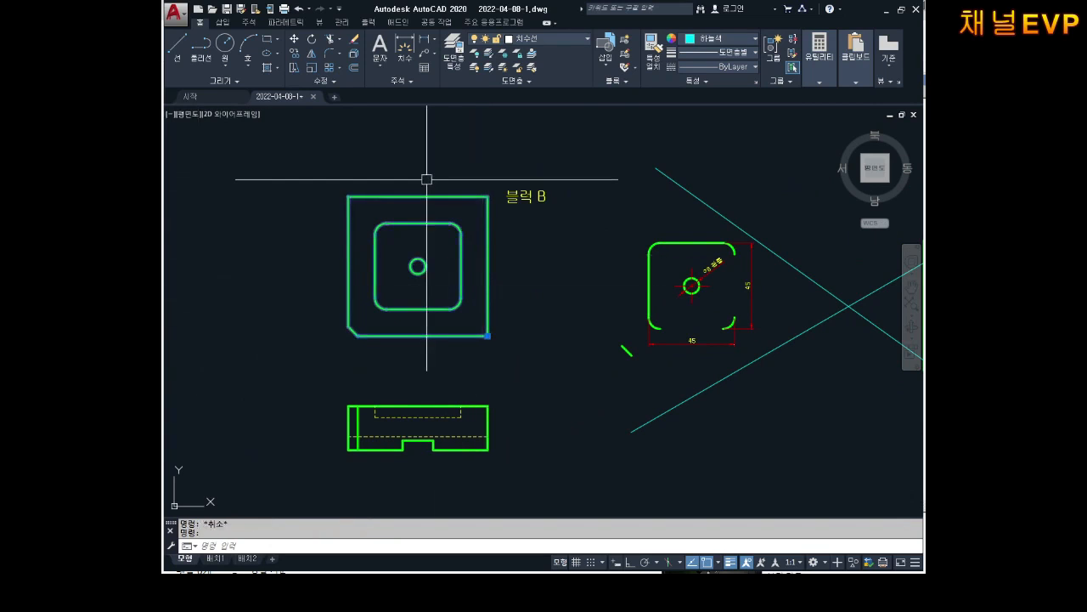
key(Escape)
middle_drag(464, 267, 467, 274)
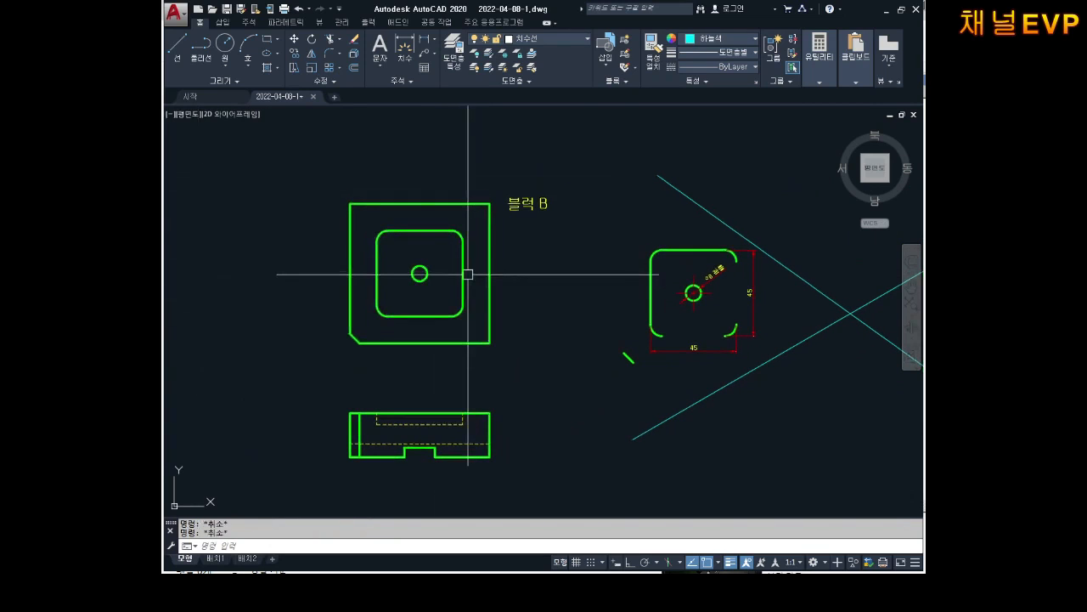
Step: Copy the 블럭 B plan view block to the empty space above the original
text(co)
key(Return)
click(448, 233)
key(Return)
click(481, 235)
middle_drag(480, 234, 474, 362)
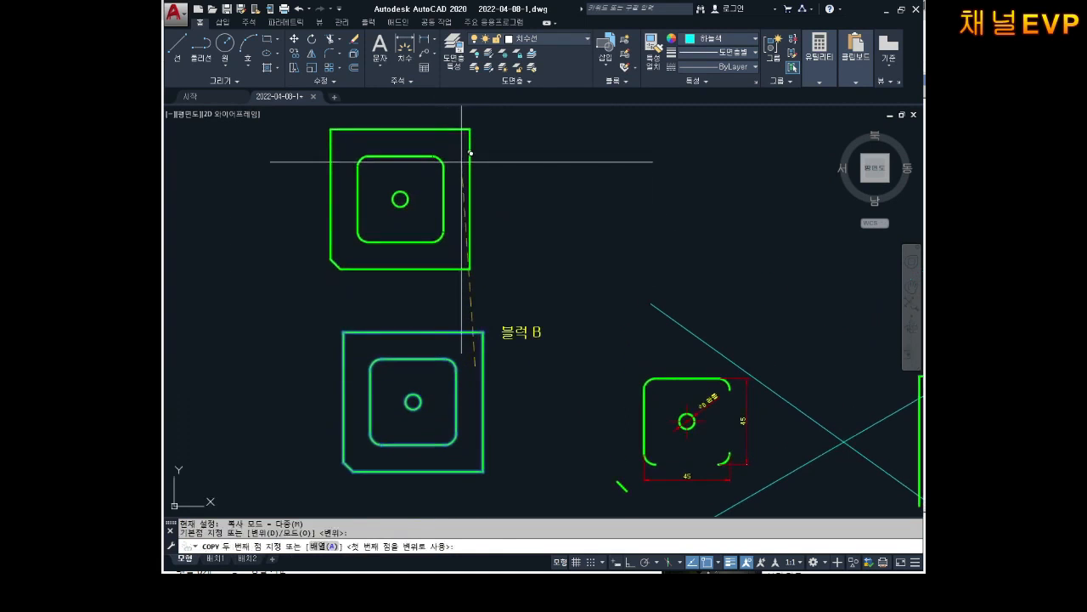
middle_drag(461, 161, 463, 269)
click(466, 168)
key(Escape)
key(Escape)
Step: Explode the upper copy of the plan view block into separate objects
scroll(445, 221, up, 2)
click(548, 270)
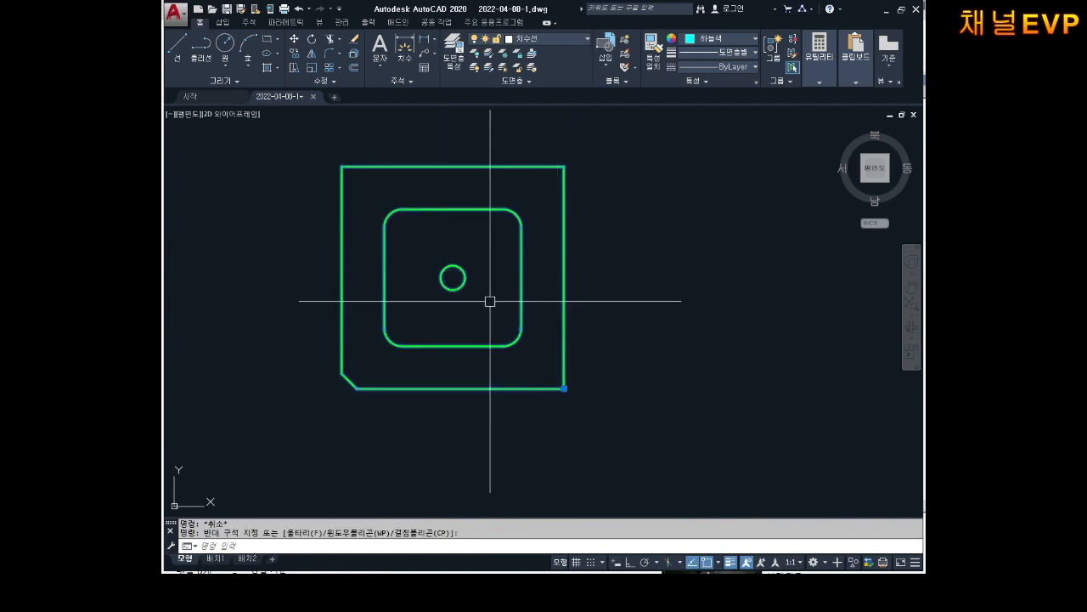
middle_drag(489, 300, 515, 314)
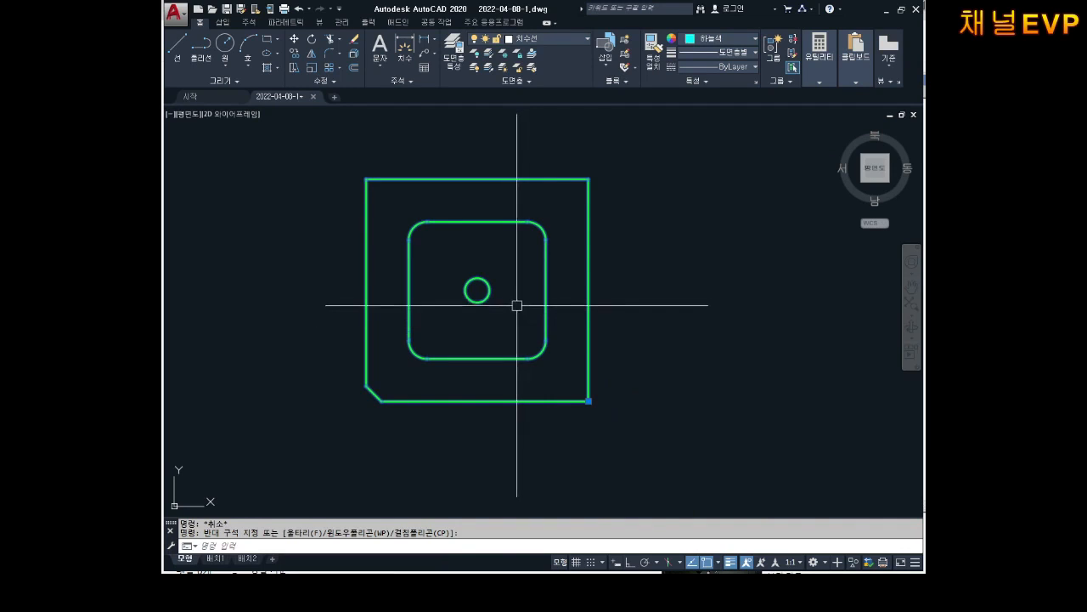
key(Escape)
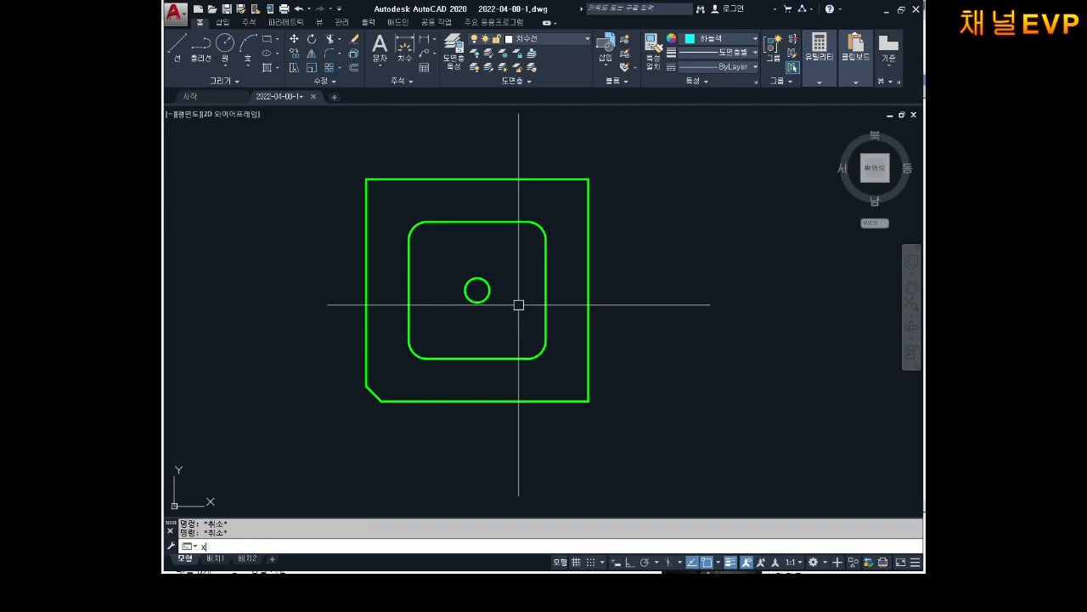
text(x)
key(Return)
click(588, 232)
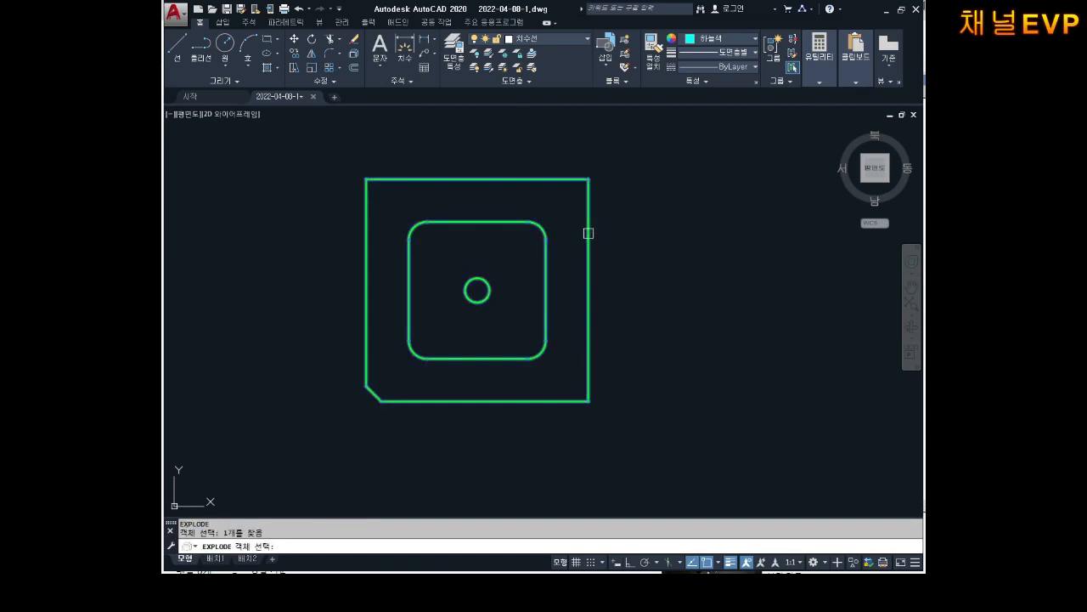
key(Return)
Step: Select the left and upper outer edges of the exploded copy one by one to check that they are separate objects
click(623, 233)
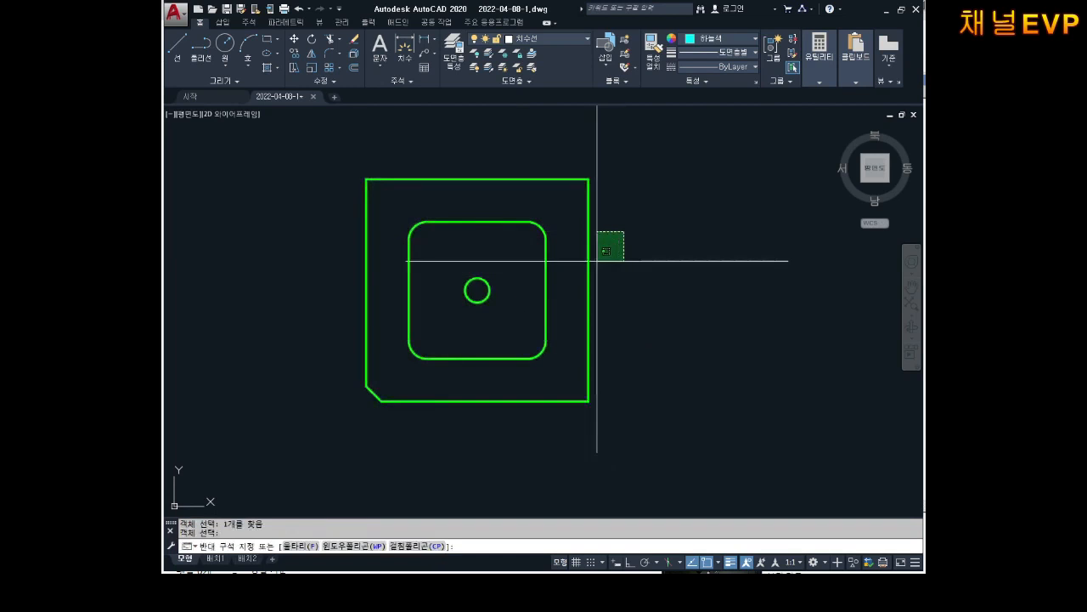
key(Escape)
click(564, 381)
click(458, 427)
key(Escape)
click(379, 290)
click(321, 326)
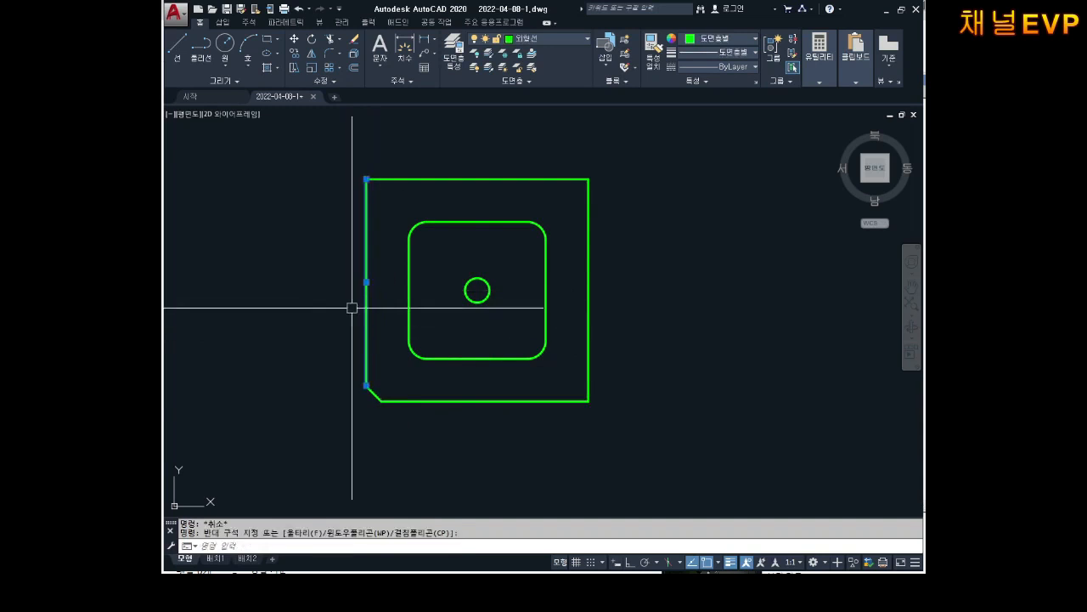
key(Escape)
click(485, 149)
click(451, 184)
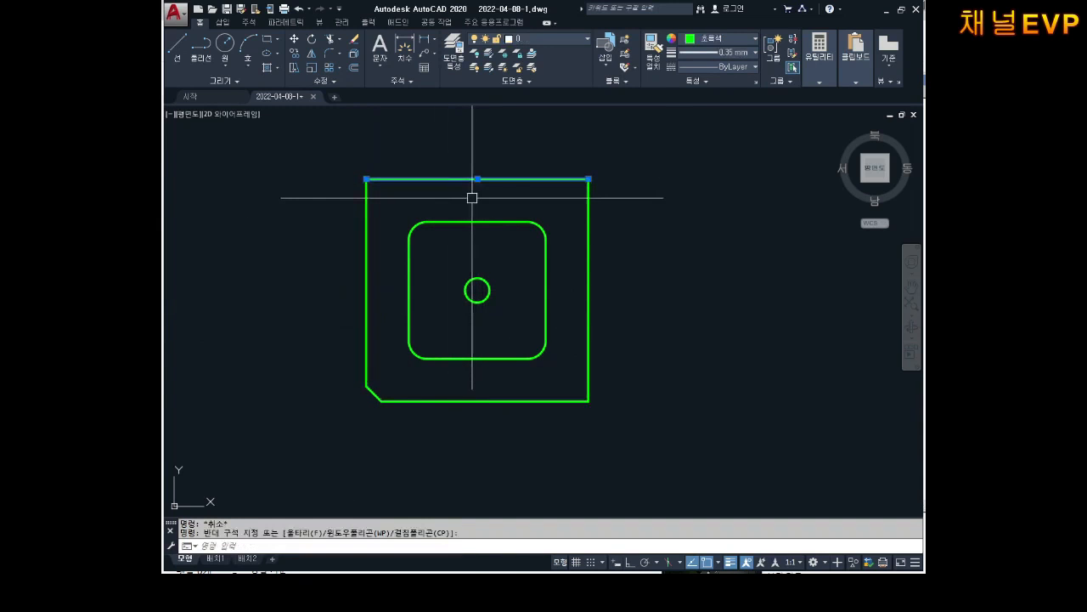
key(Escape)
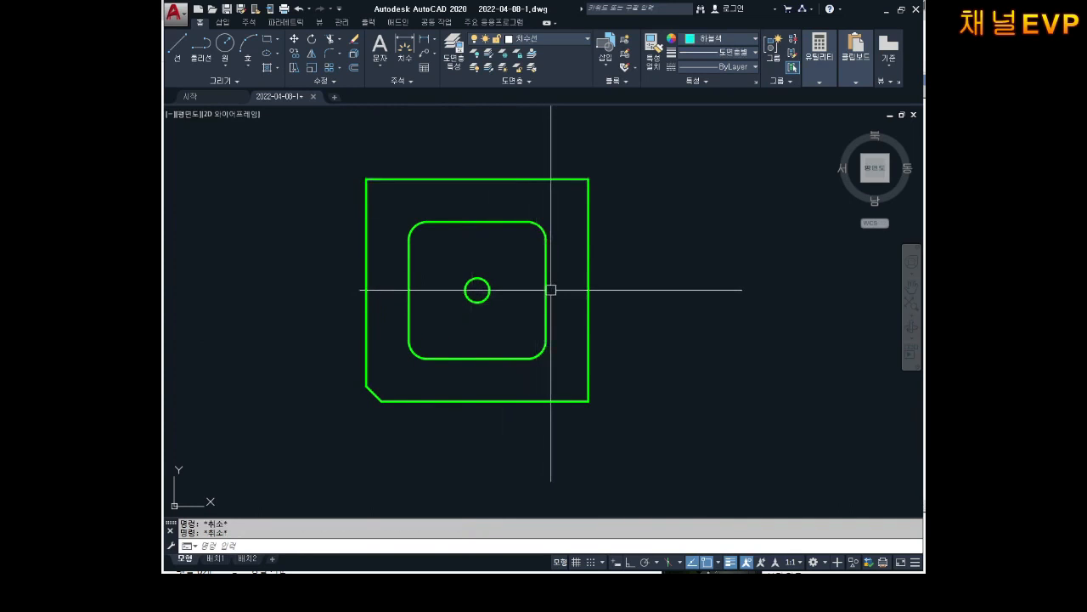
scroll(621, 272, down, 2)
middle_drag(553, 366, 555, 271)
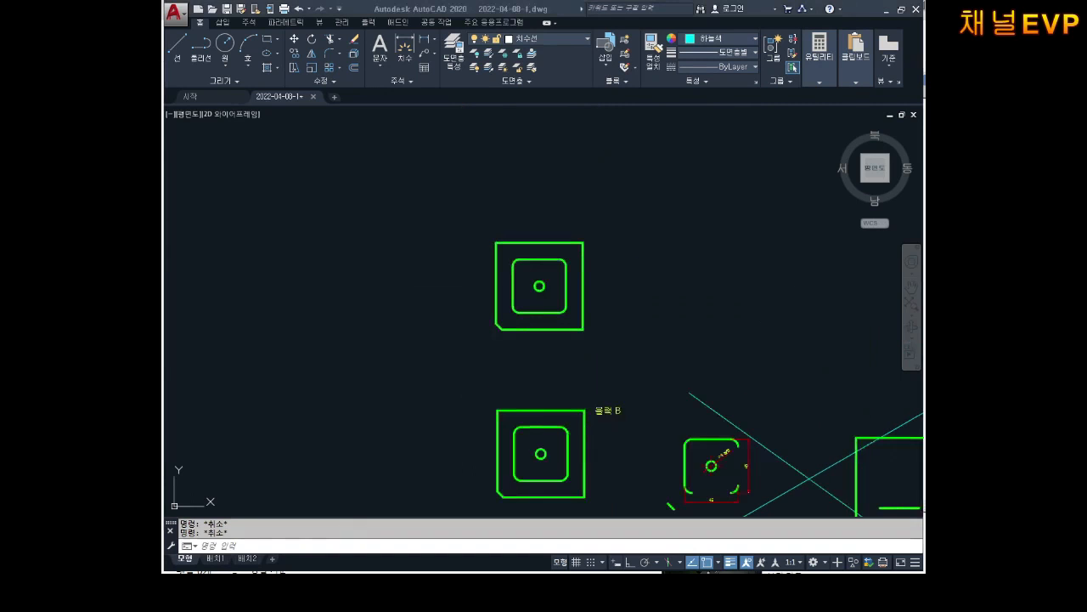
middle_drag(582, 403, 583, 334)
scroll(583, 335, up, 5)
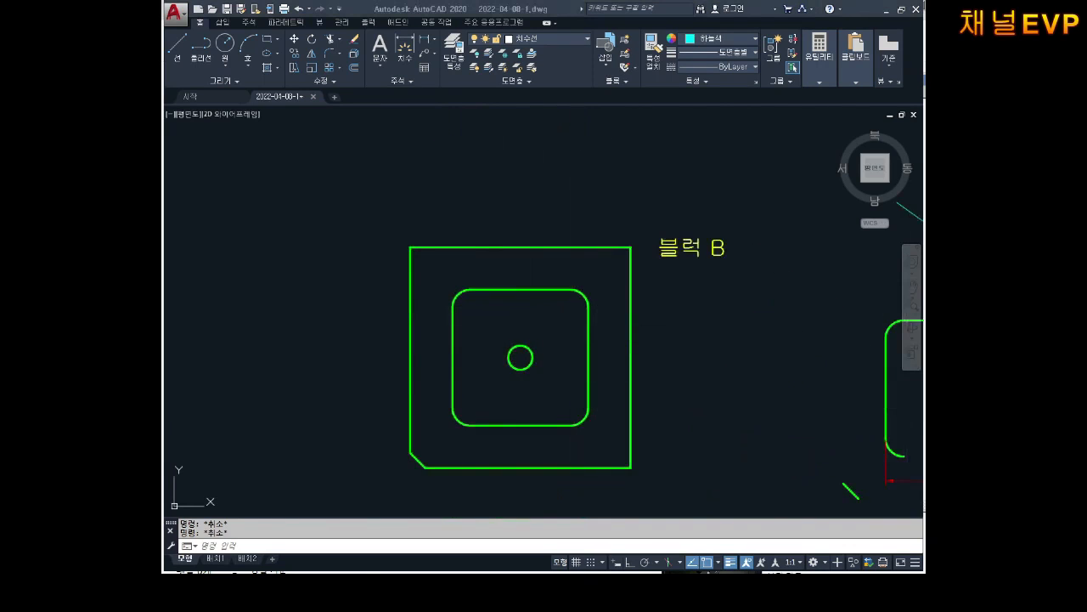
Step: Switch to the Notepad notes and add (돌출) after 상판
key(alt+Tab)
click(570, 399)
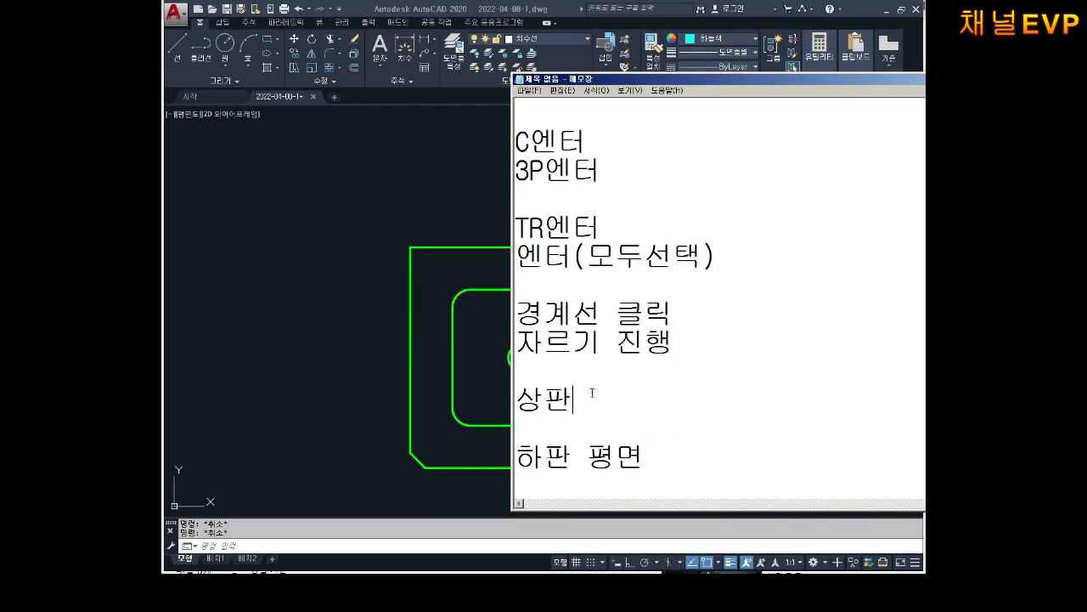
text((돌출)
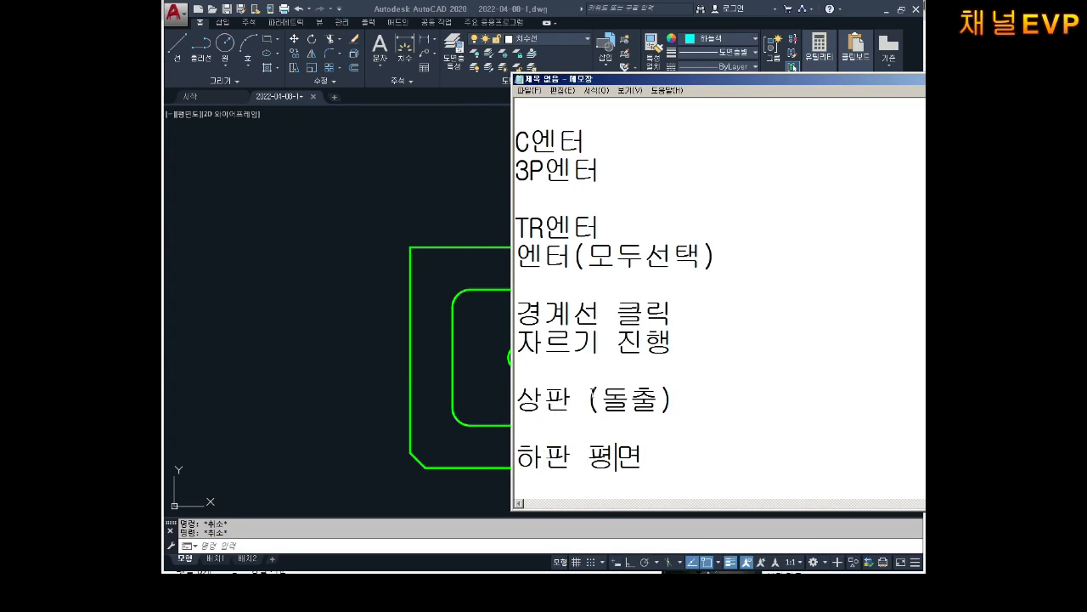
Step: Add (패임) after 하판 평면 in the Notepad notes and switch back to the AutoCAD drawing
text(이)
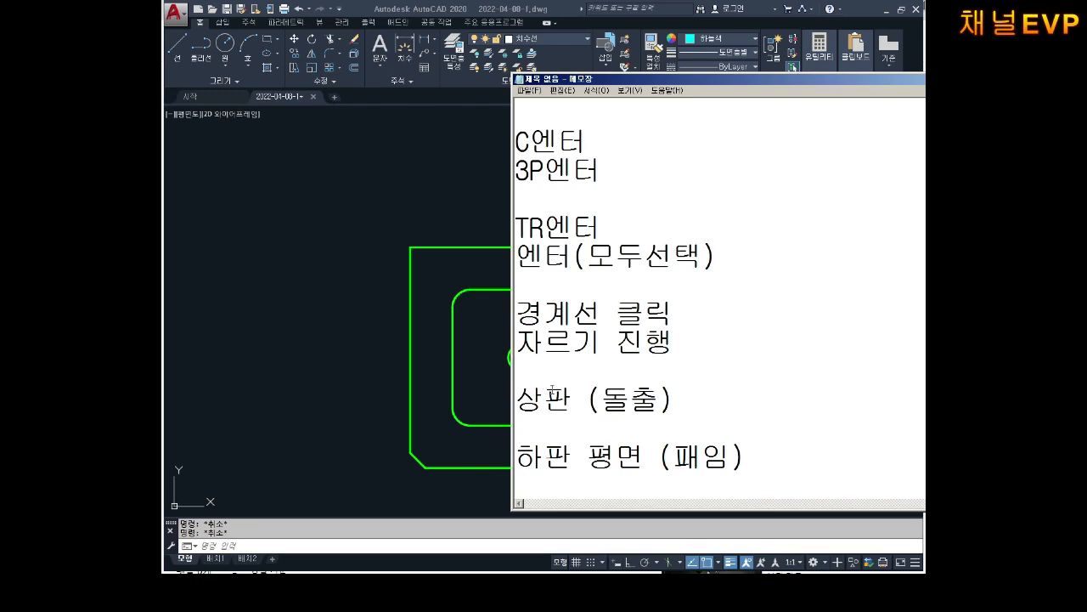
click(273, 364)
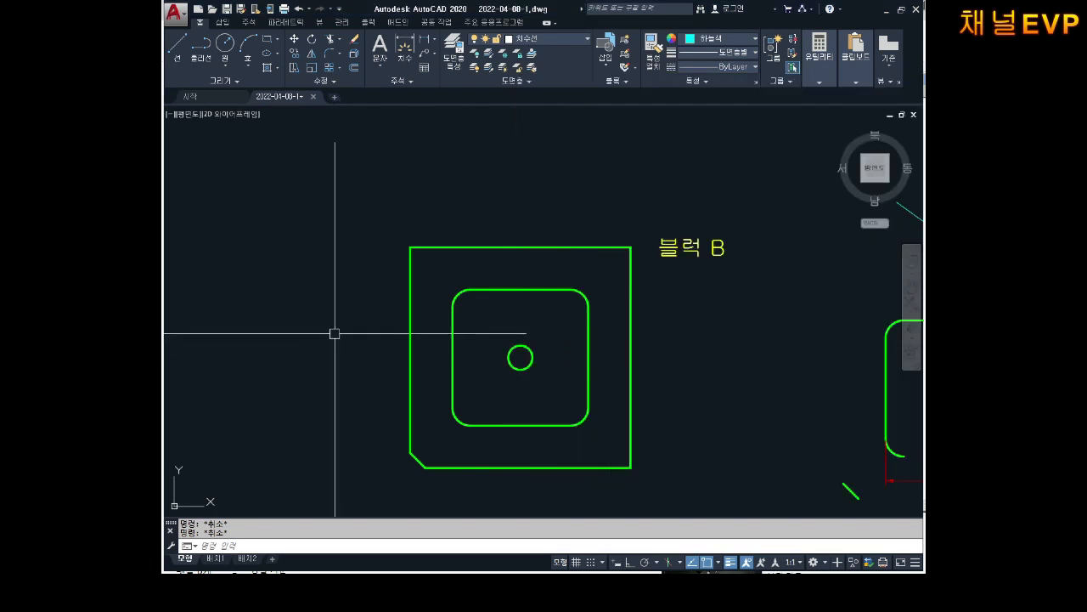
Step: Change the 블럭 B label beside the plan view to 하판평면
middle_drag(534, 327, 545, 299)
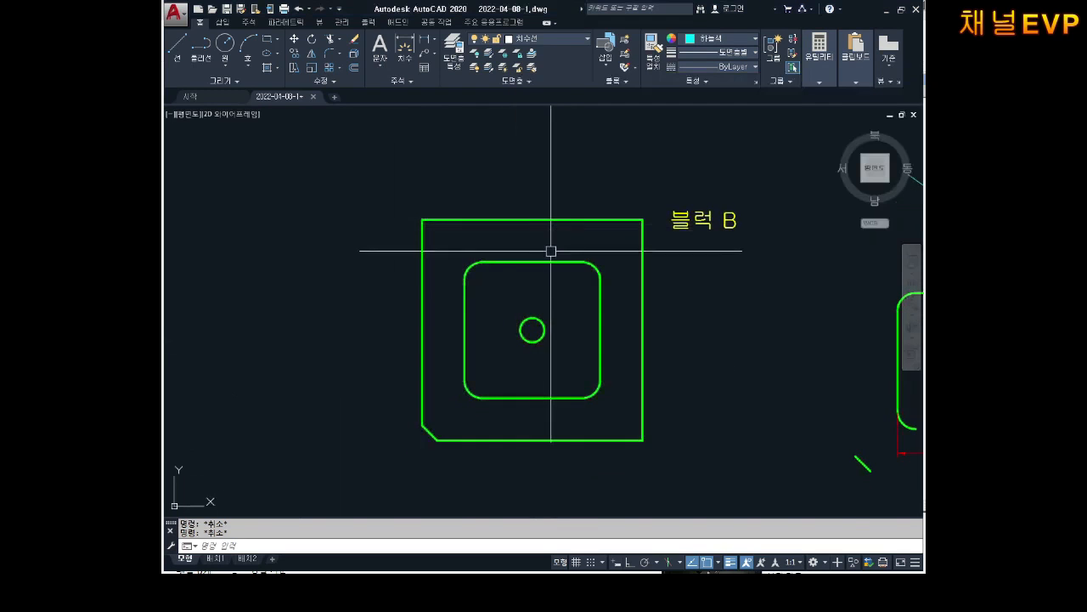
scroll(551, 248, down, 2)
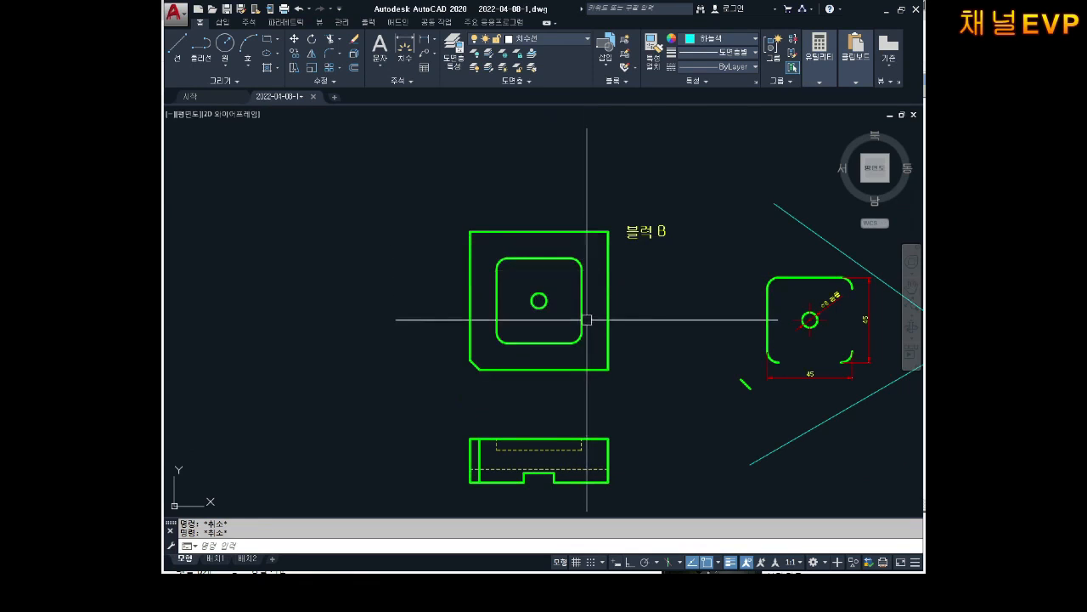
scroll(595, 246, up, 2)
double_click(671, 224)
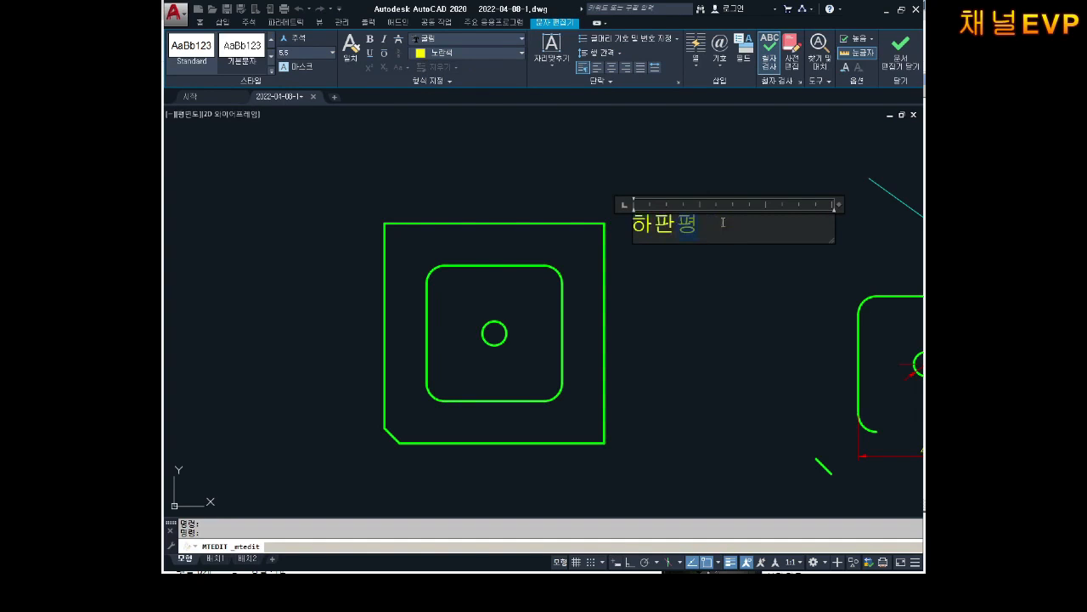
key(Escape)
Step: Copy the plan view block together with its 하판평면 label into the empty space left of the original
scroll(694, 269, down, 2)
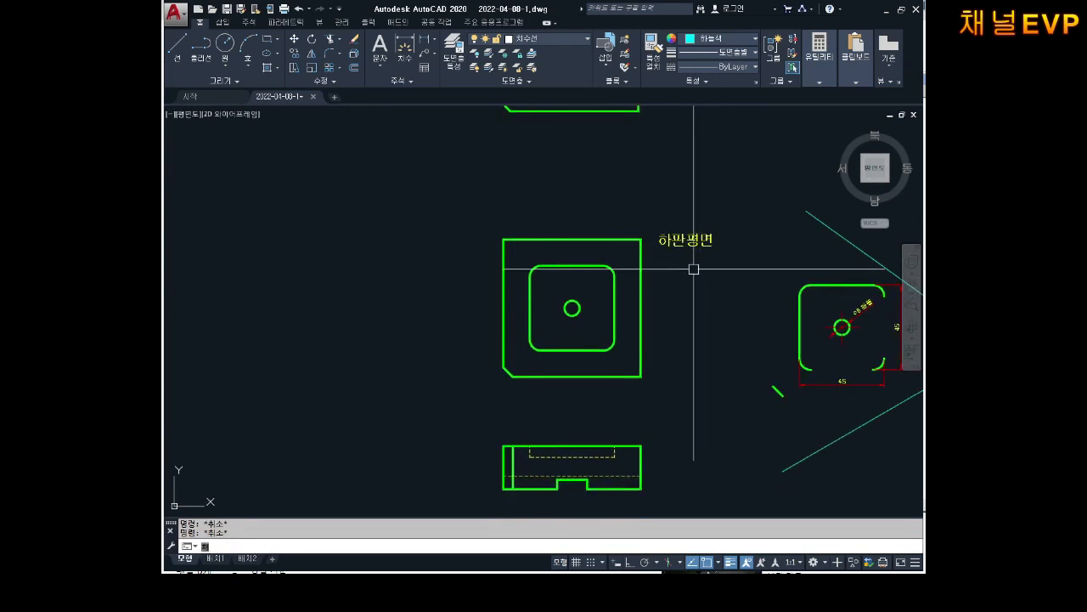
text(co)
key(Return)
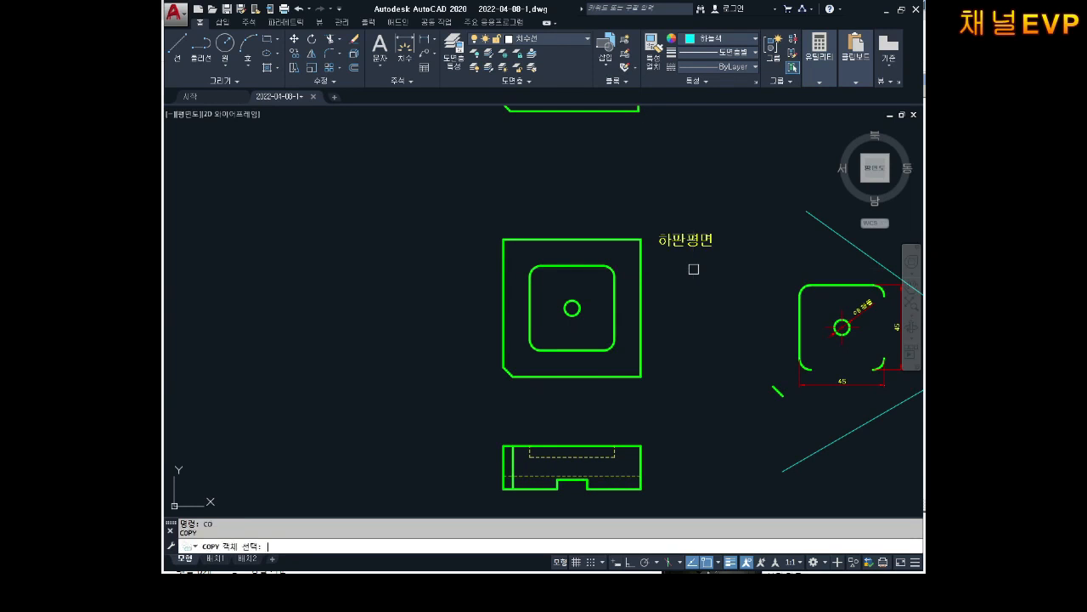
click(726, 219)
click(606, 286)
key(Return)
click(560, 334)
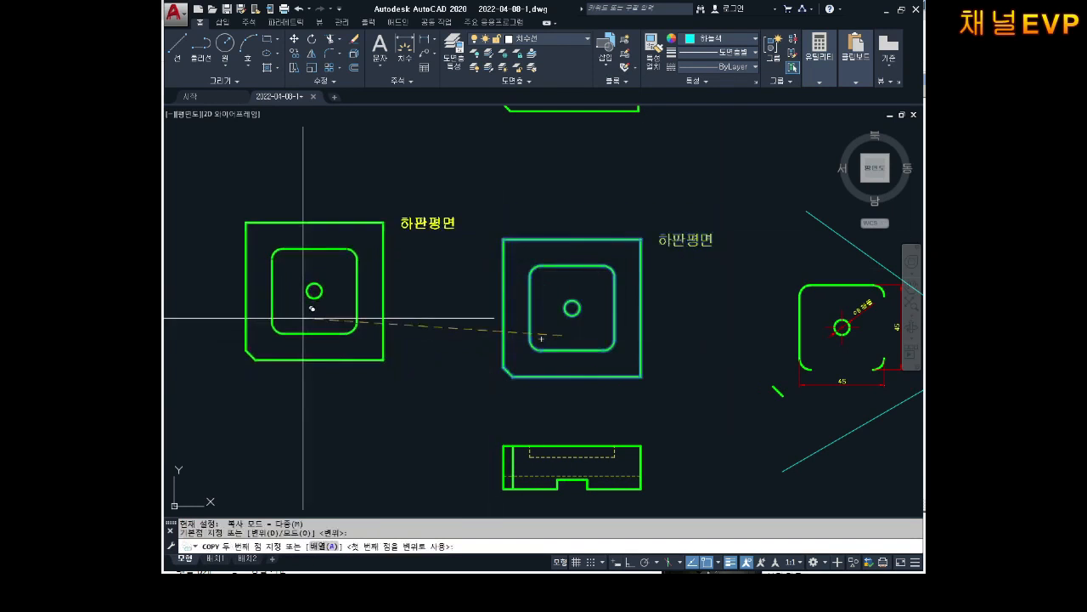
middle_drag(278, 318, 437, 293)
click(446, 310)
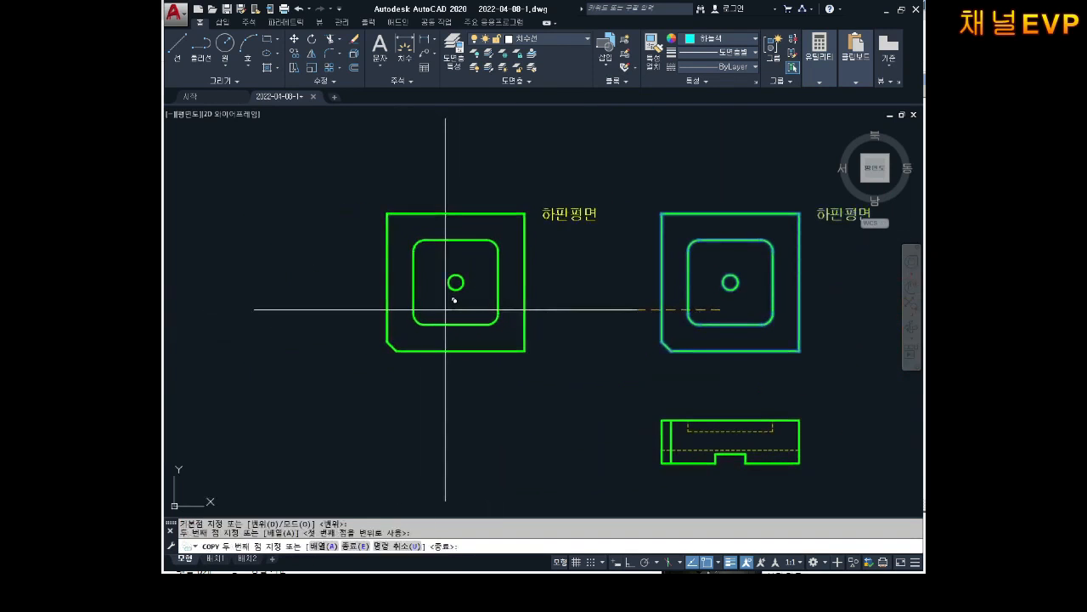
key(Return)
Step: Change the label of the copied plan view to 상판 평면
double_click(578, 214)
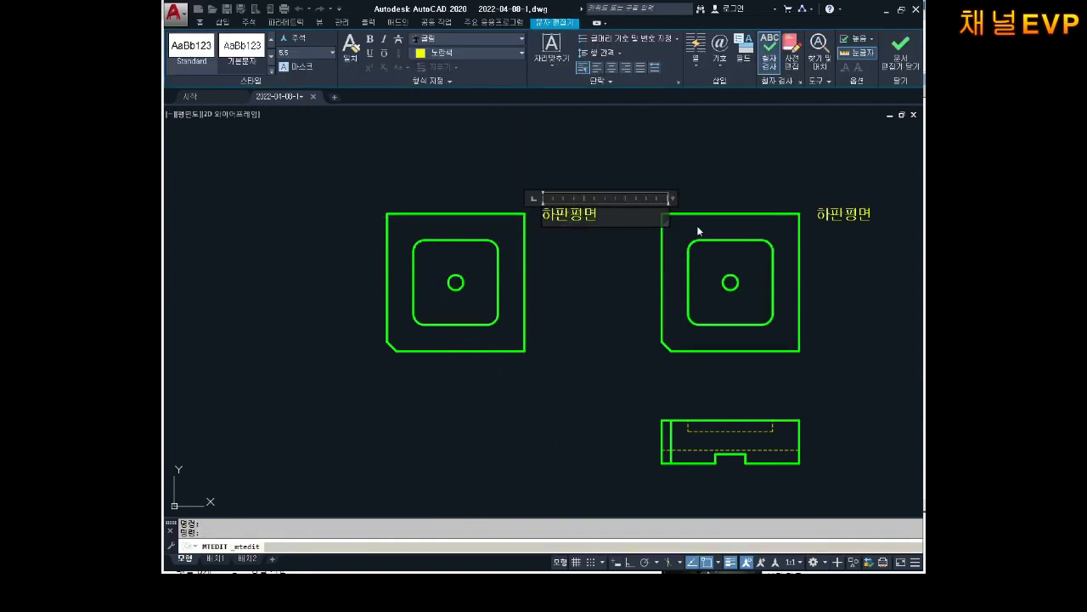
key(BackSpace)
key(BackSpace)
text(상판)
key(Escape)
key(Escape)
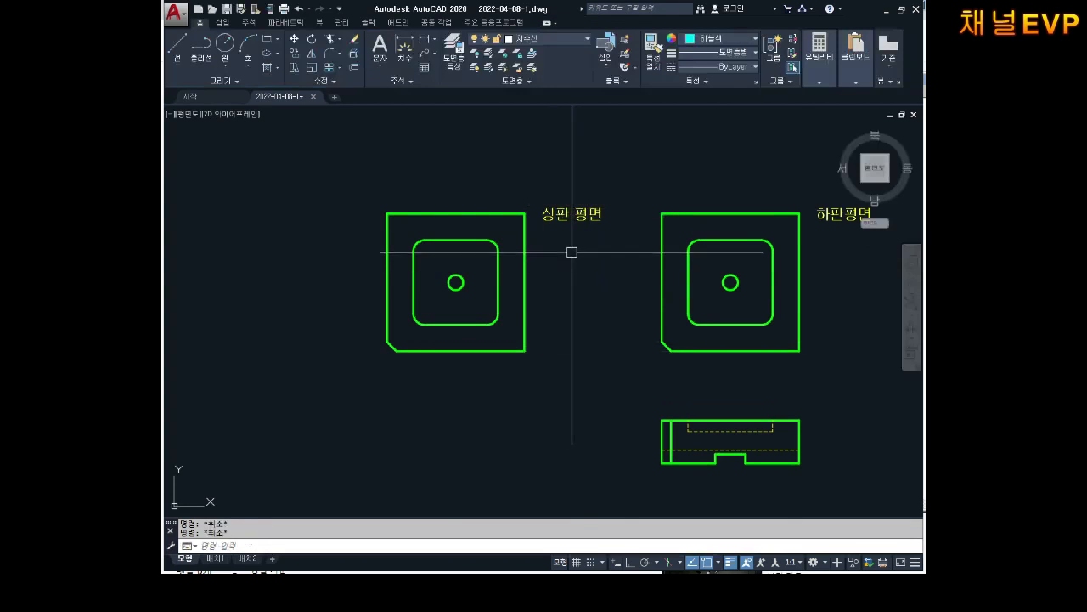
Step: Insert a space in the original plan view's label to make it read 하판 평면
mouse_move(570, 250)
middle_down()
mouse_move(498, 278)
mouse_move(521, 246)
middle_up()
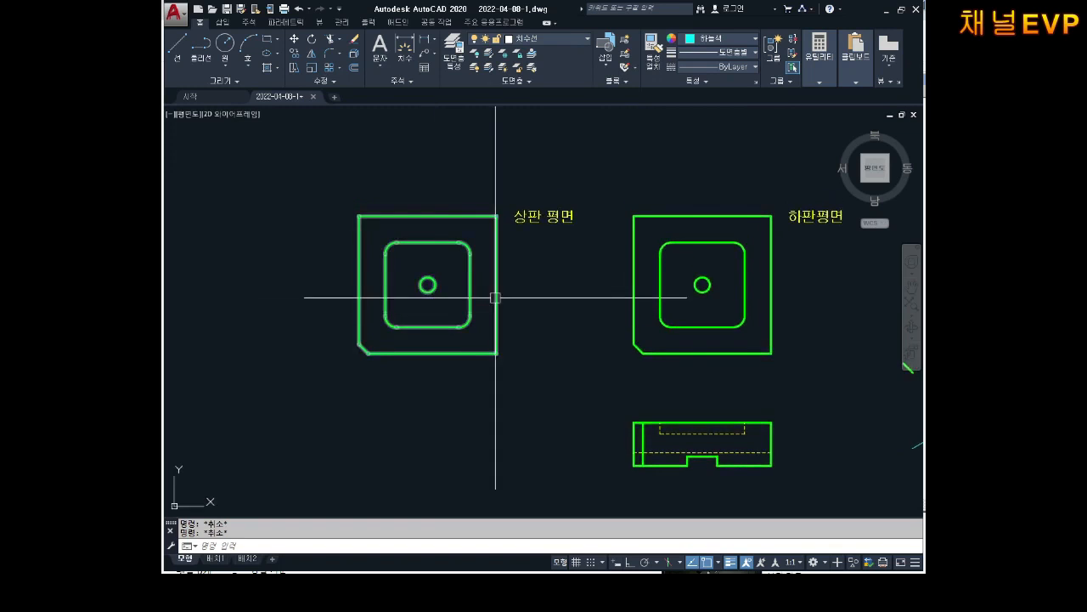
middle_drag(678, 248, 655, 230)
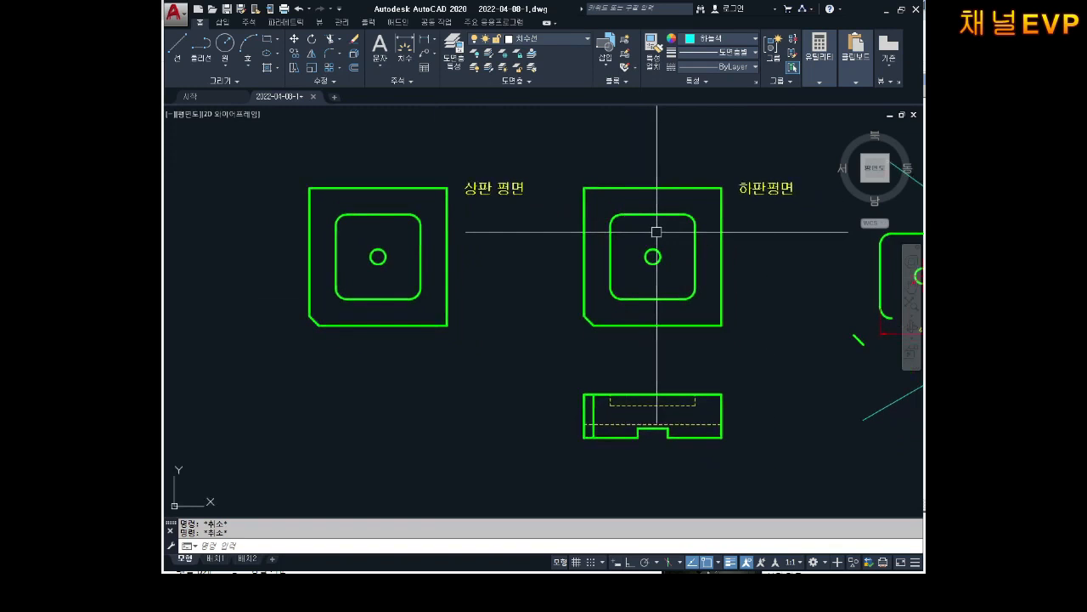
double_click(752, 188)
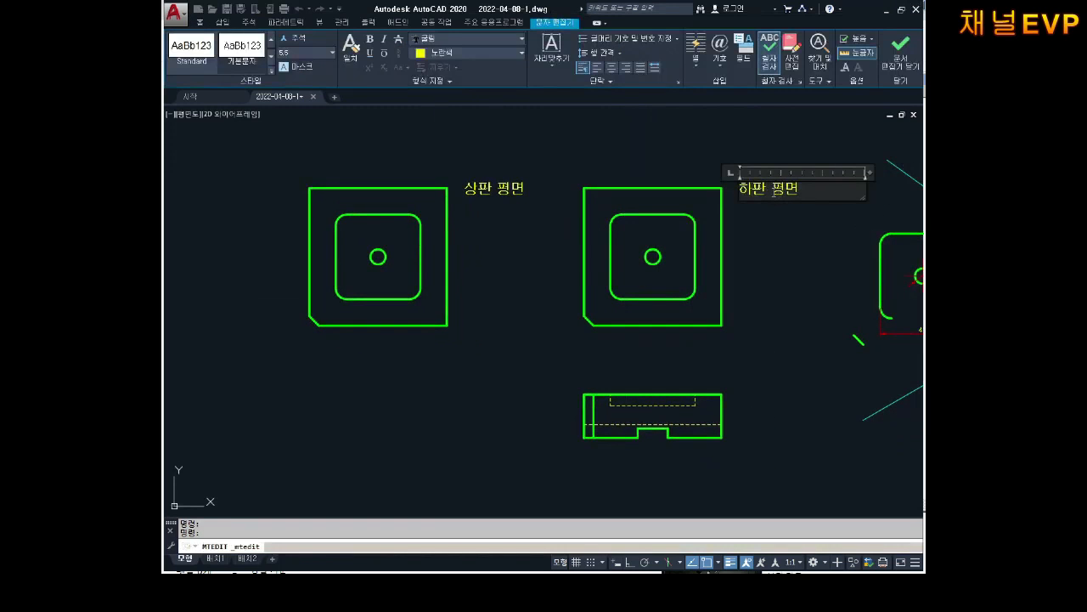
click(536, 345)
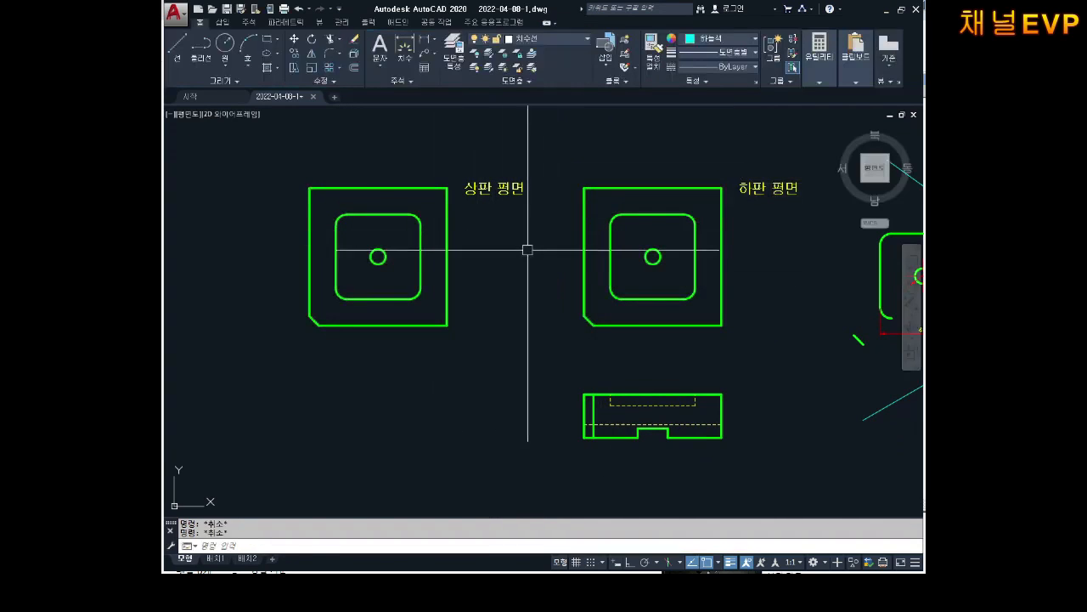
key(Escape)
key(Return)
click(606, 185)
click(402, 188)
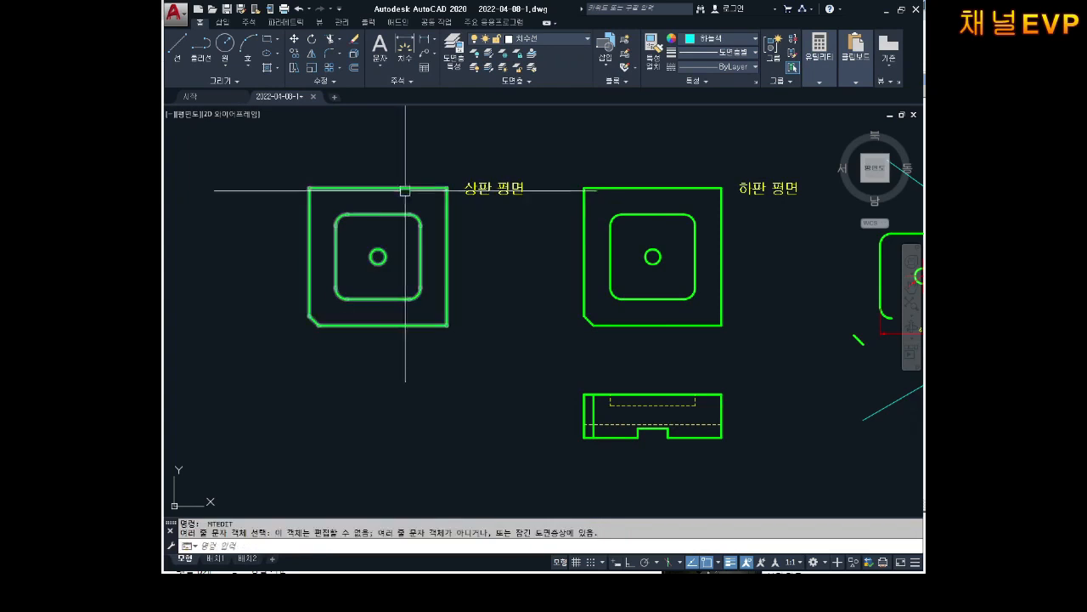
key(Escape)
key(Escape)
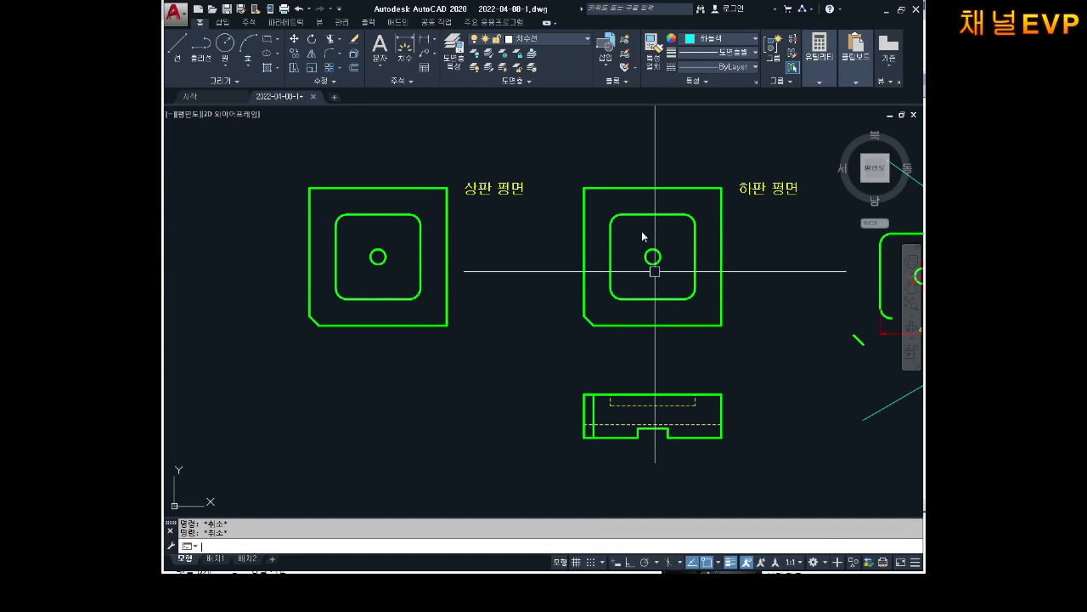
Step: Hatch the area between the rounded square and the centre circle of the 하판 평면 view with the SOLID pattern
text(H)
key(Return)
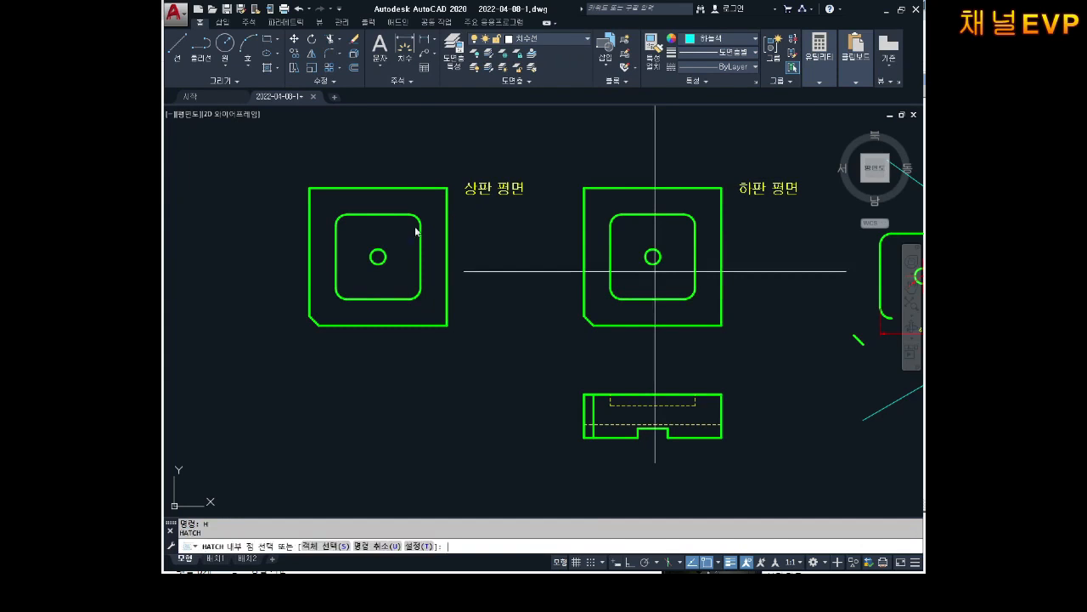
click(257, 50)
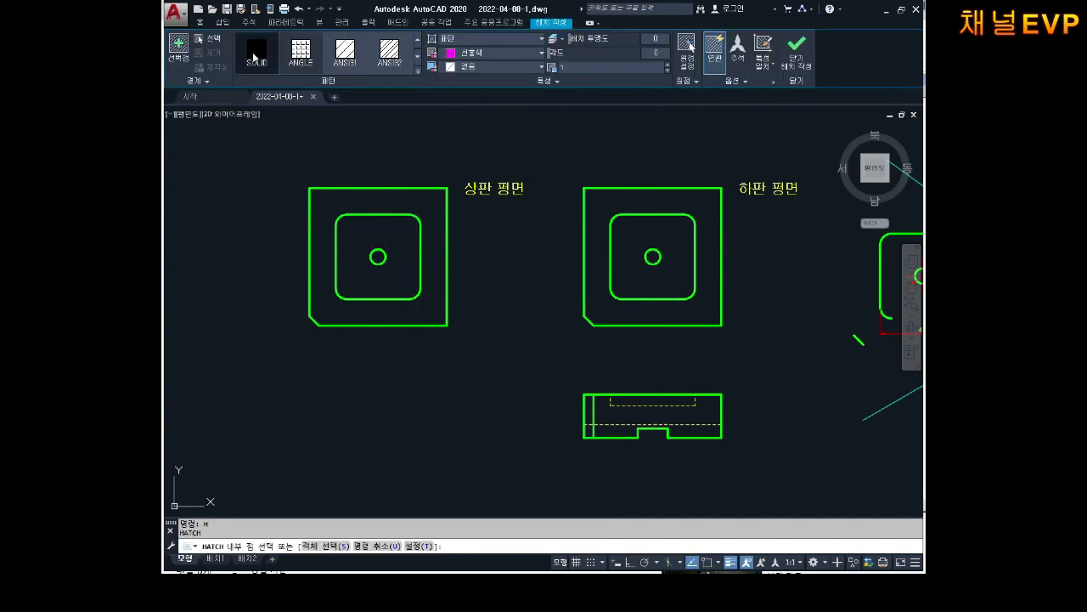
click(666, 238)
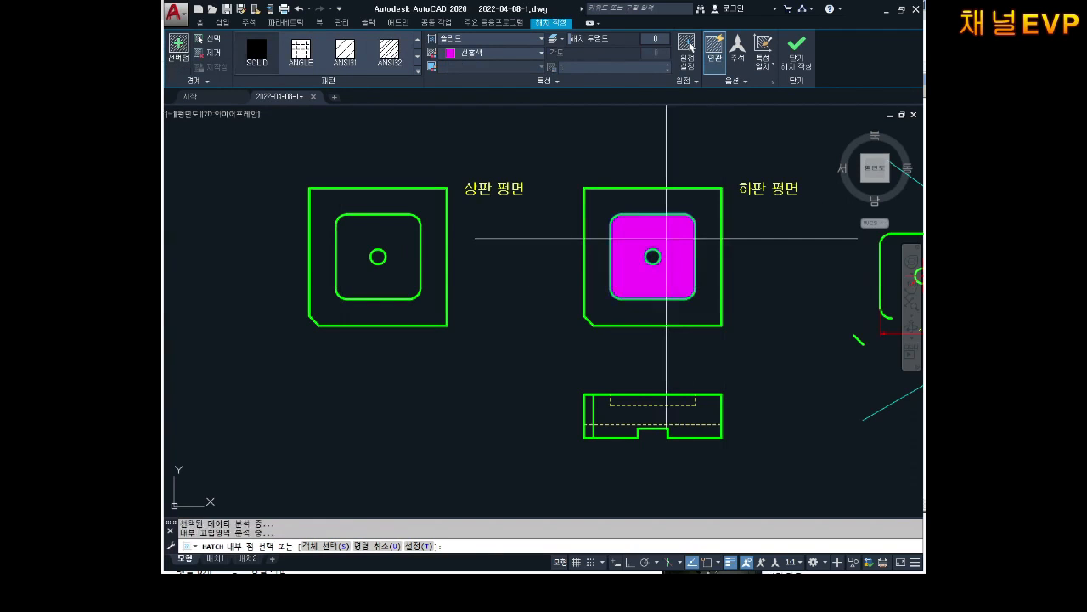
key(Return)
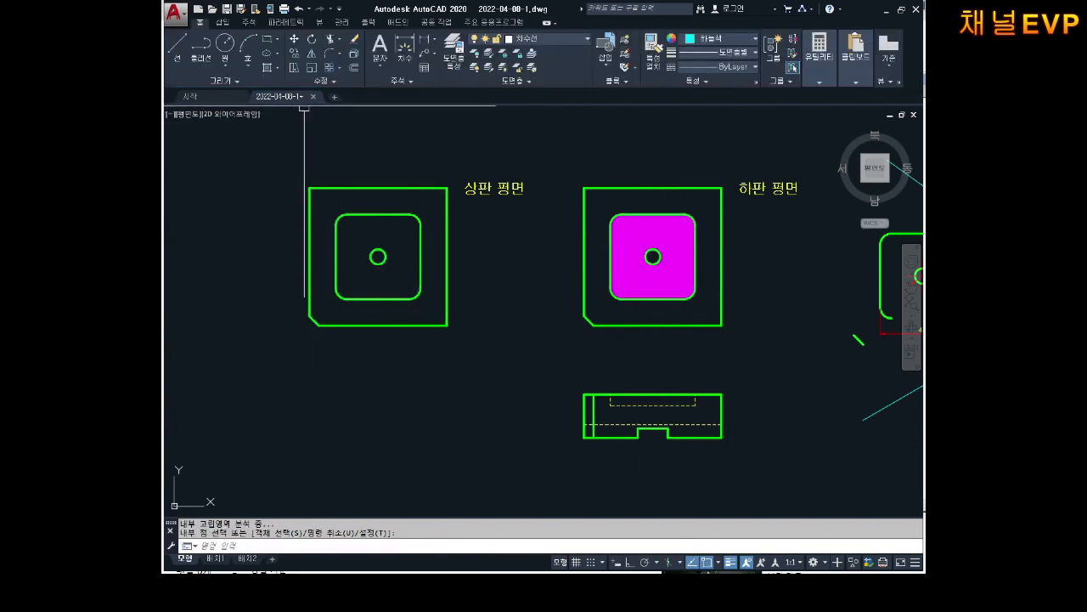
Step: Hatch the area between the outer outline and the rounded square of the 상판 평면 view with the SOLID pattern
text(h)
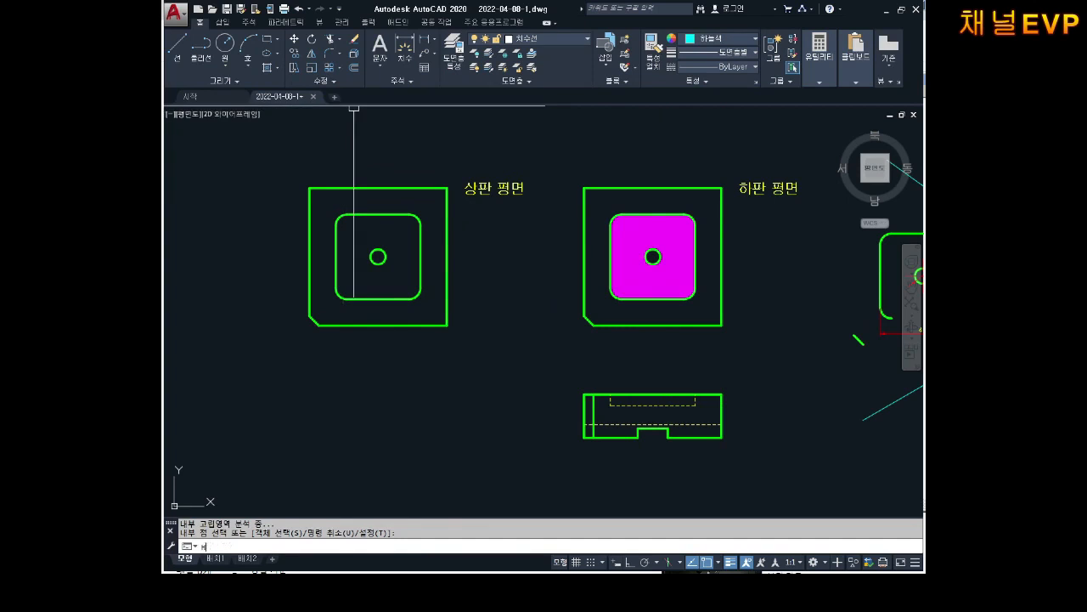
key(Return)
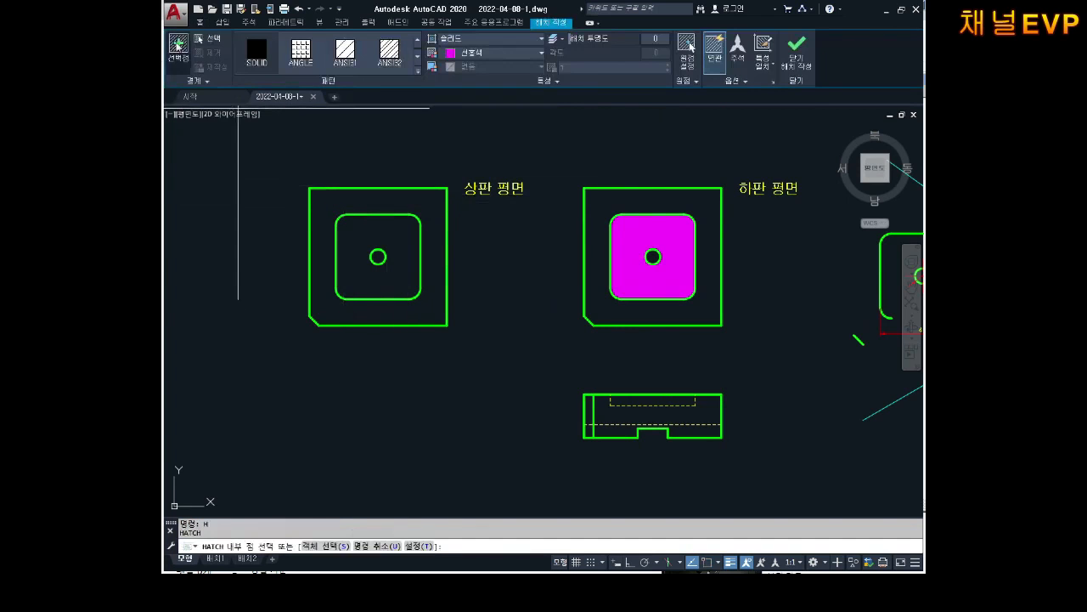
click(439, 200)
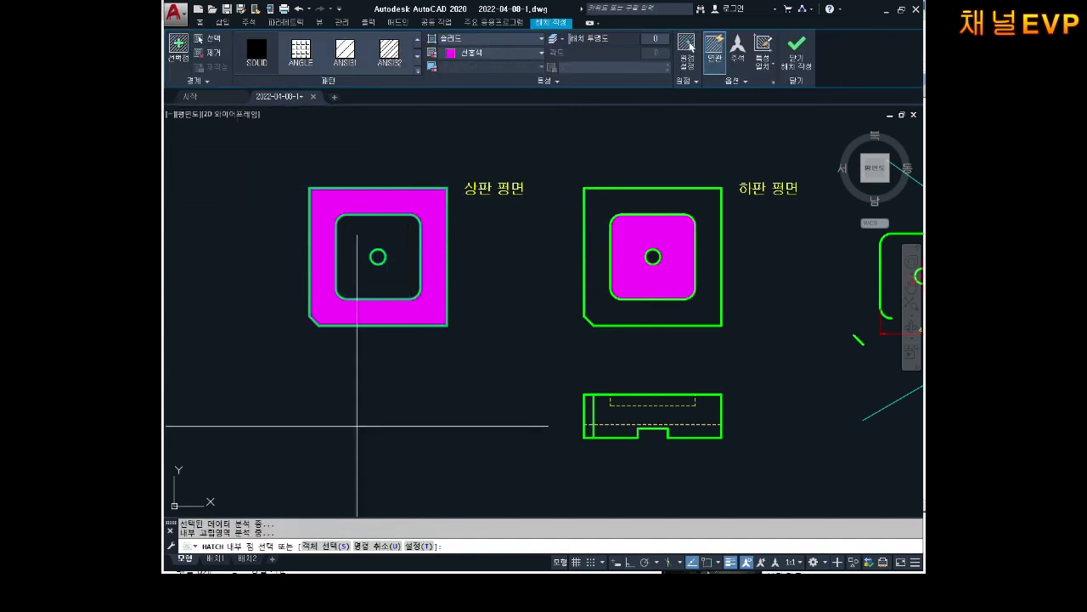
key(Escape)
key(Escape)
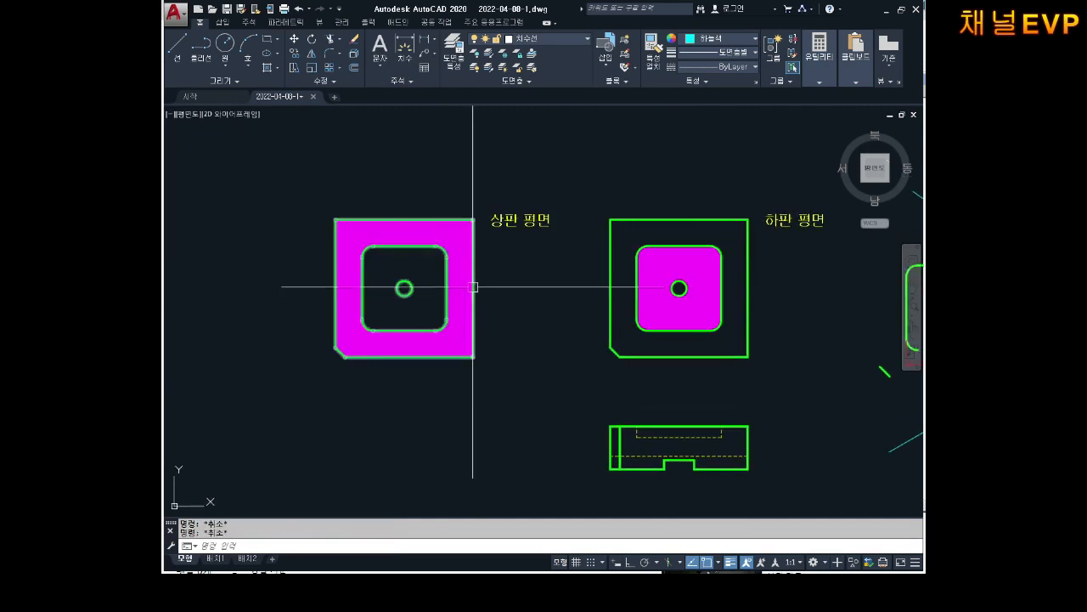
Step: Try to erase the centre circle of the 상판 평면 view by selecting and deleting it, and undo the erase
scroll(490, 306, up, 2)
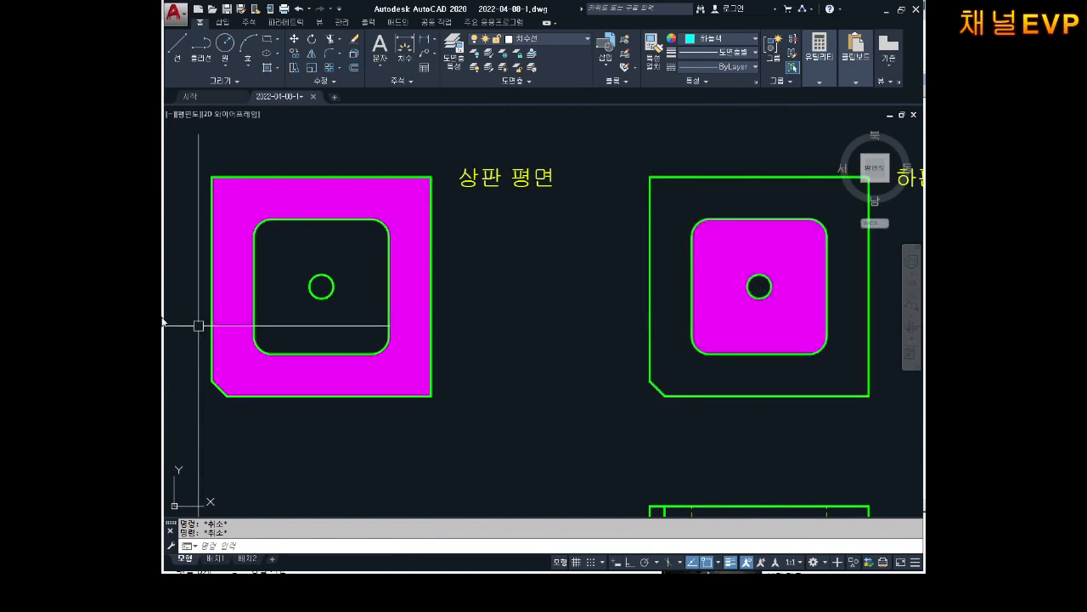
middle_drag(442, 321, 508, 309)
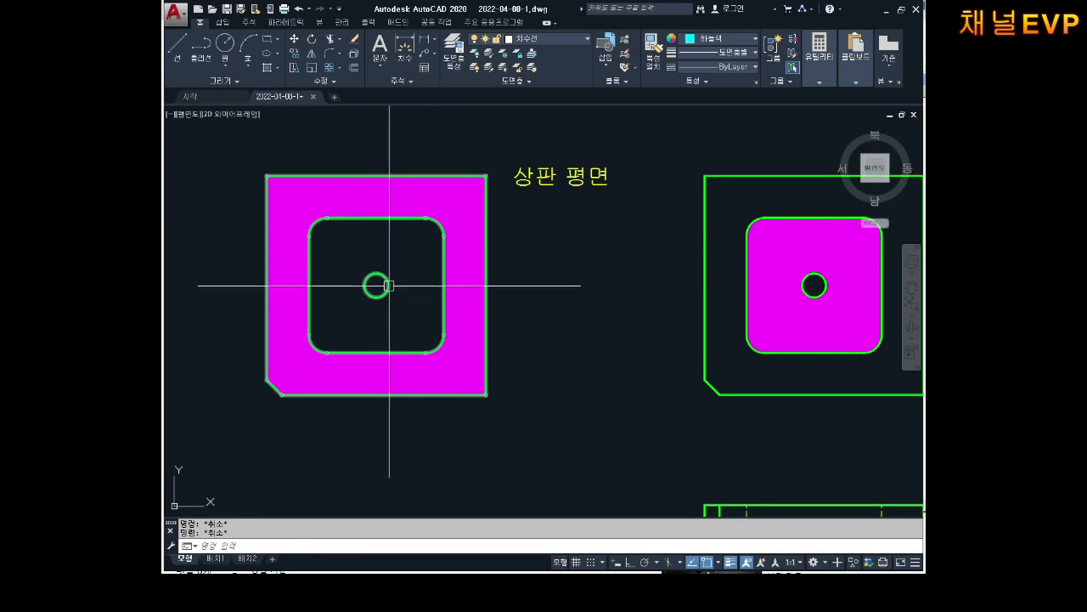
middle_drag(584, 291, 510, 294)
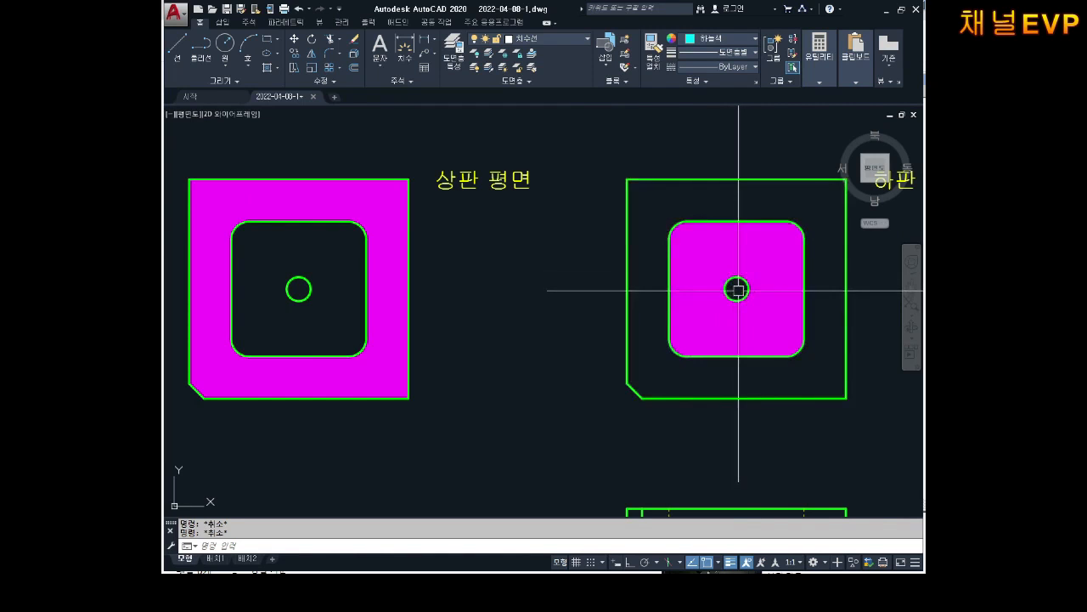
middle_drag(313, 335, 473, 317)
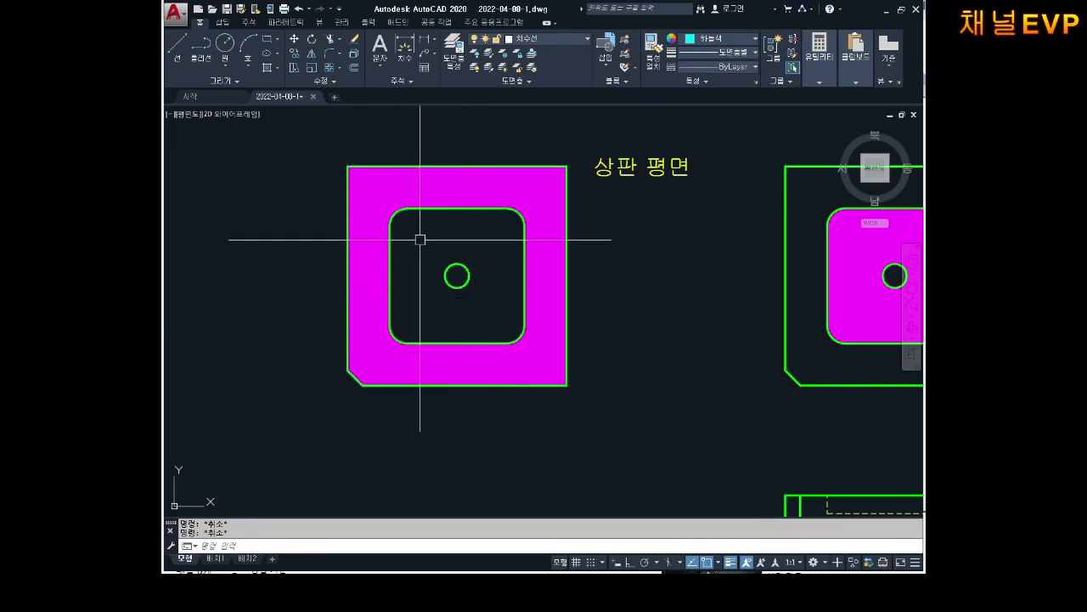
click(480, 250)
click(445, 286)
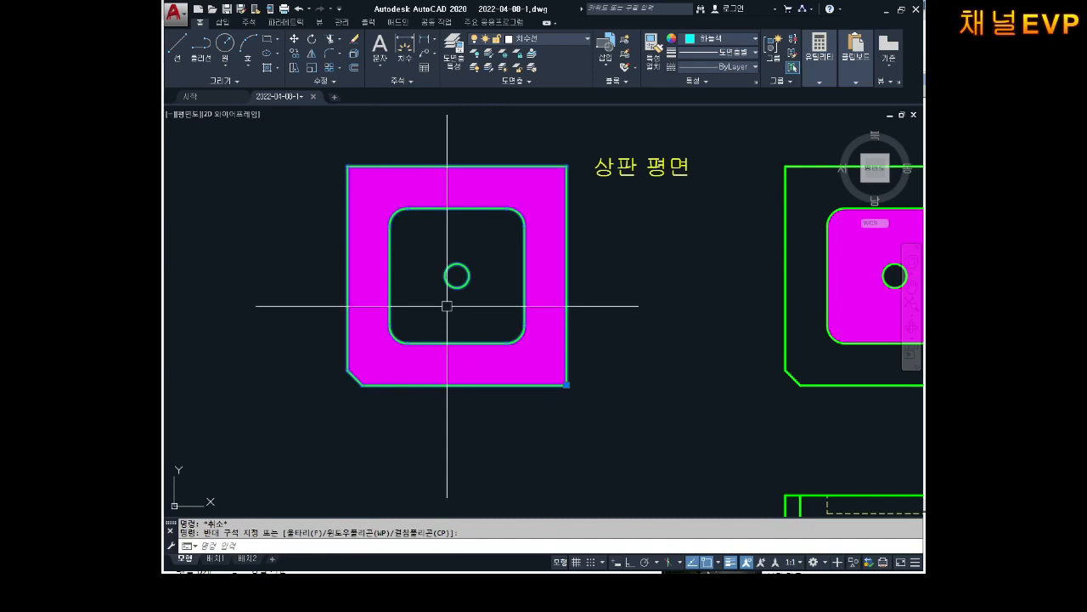
key(Delete)
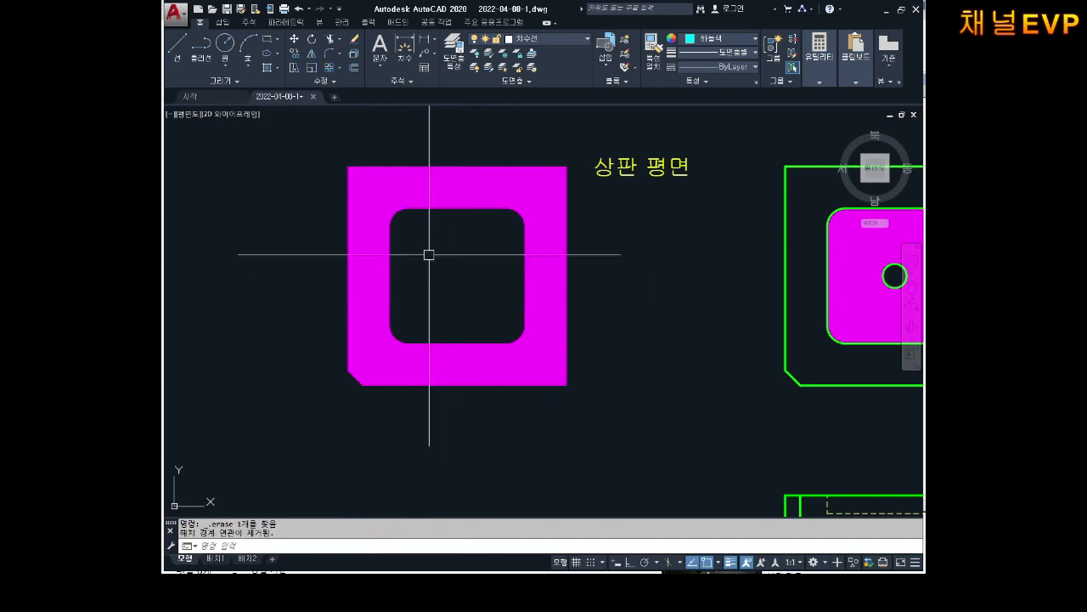
text(u)
key(Return)
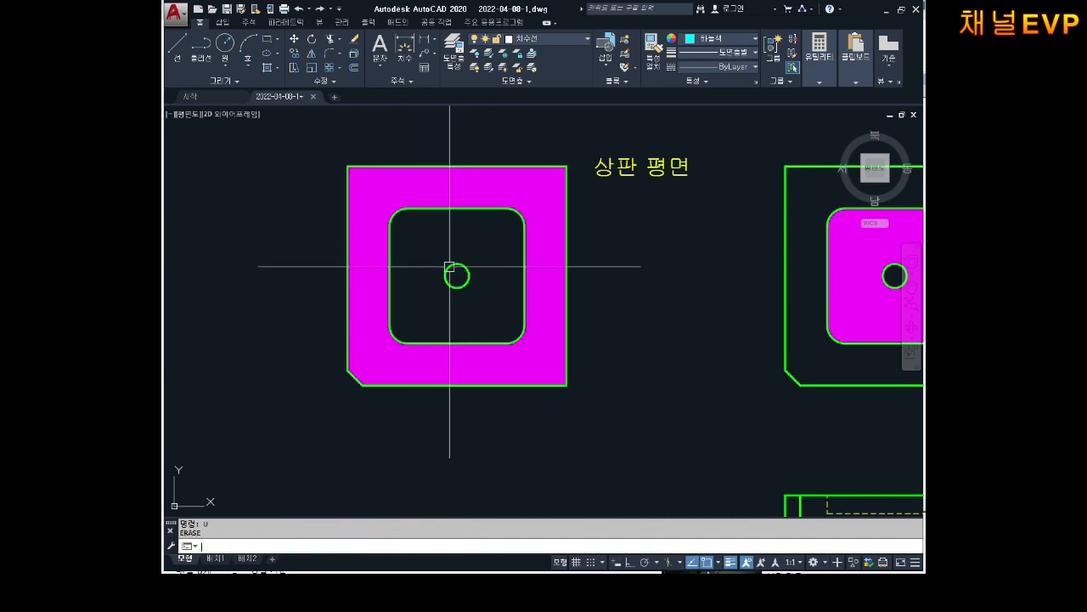
Step: Erase the 상판 평면 block once more by picking it at the circle, undo the erase and clear the selection
key(Escape)
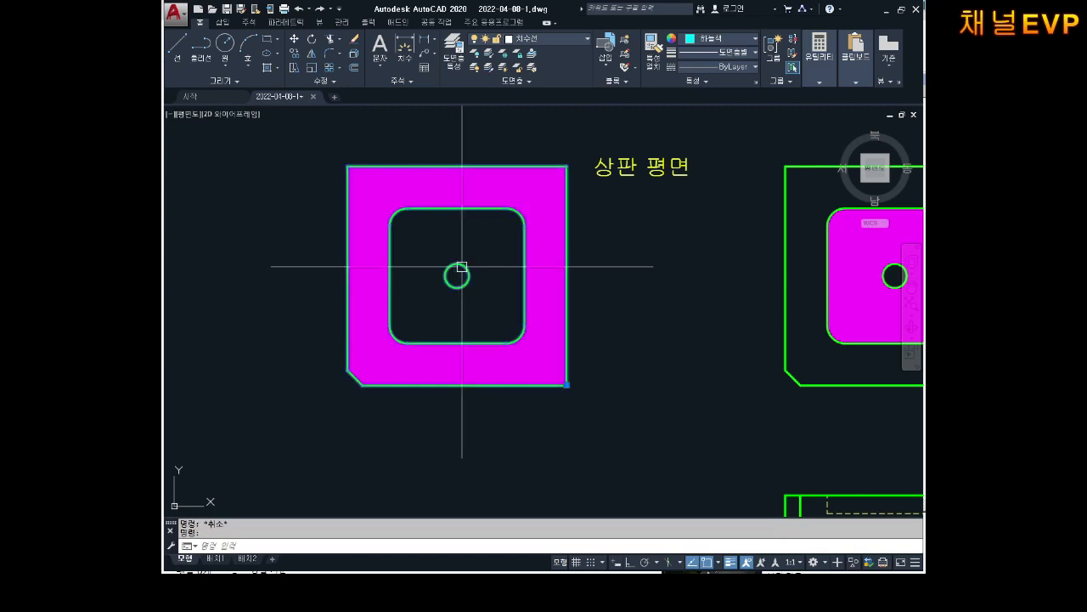
key(Delete)
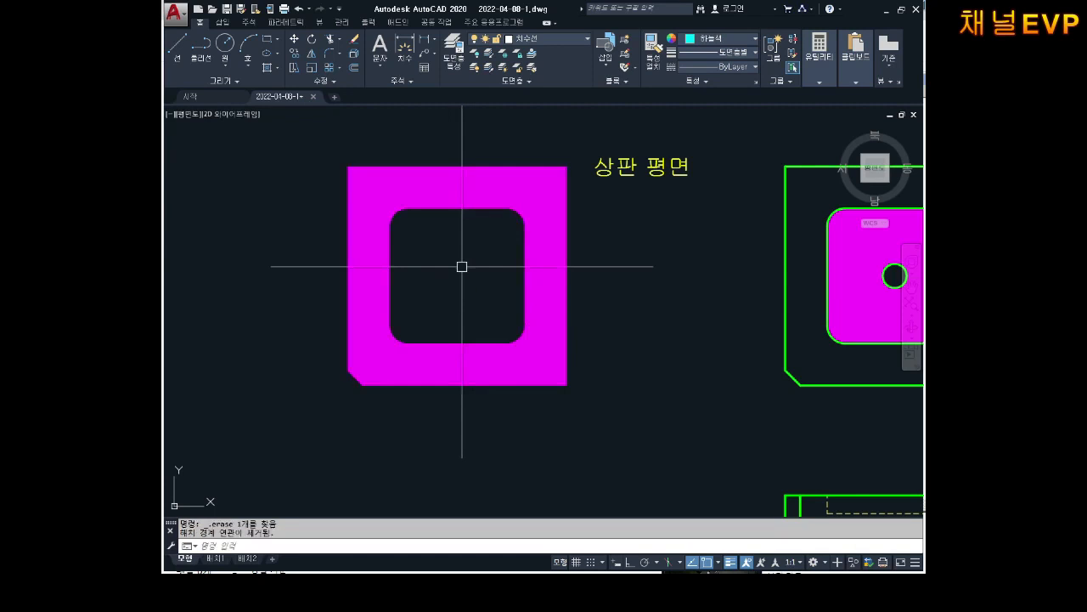
text(u)
key(Return)
key(Escape)
key(Escape)
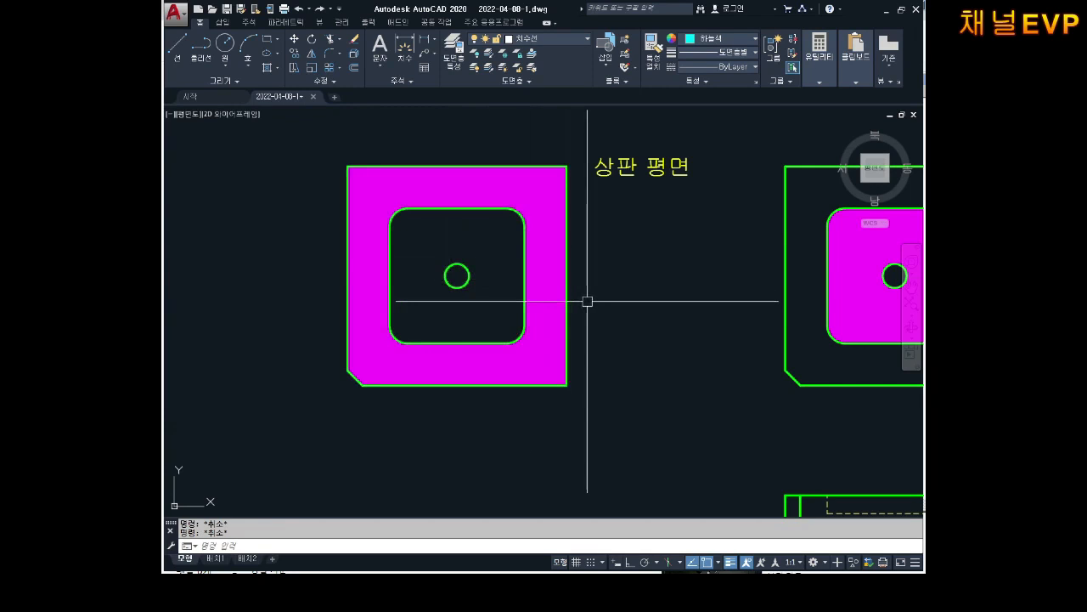
Step: Explode the 상판 평면 block into separate objects and erase only its centre circle
text(x)
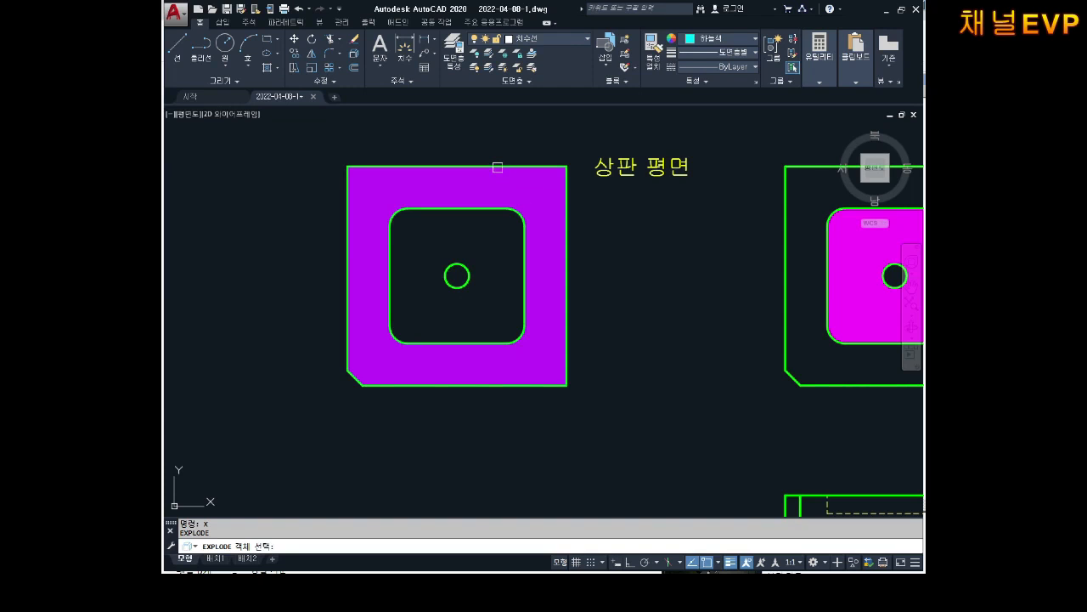
key(Escape)
key(Escape)
click(481, 245)
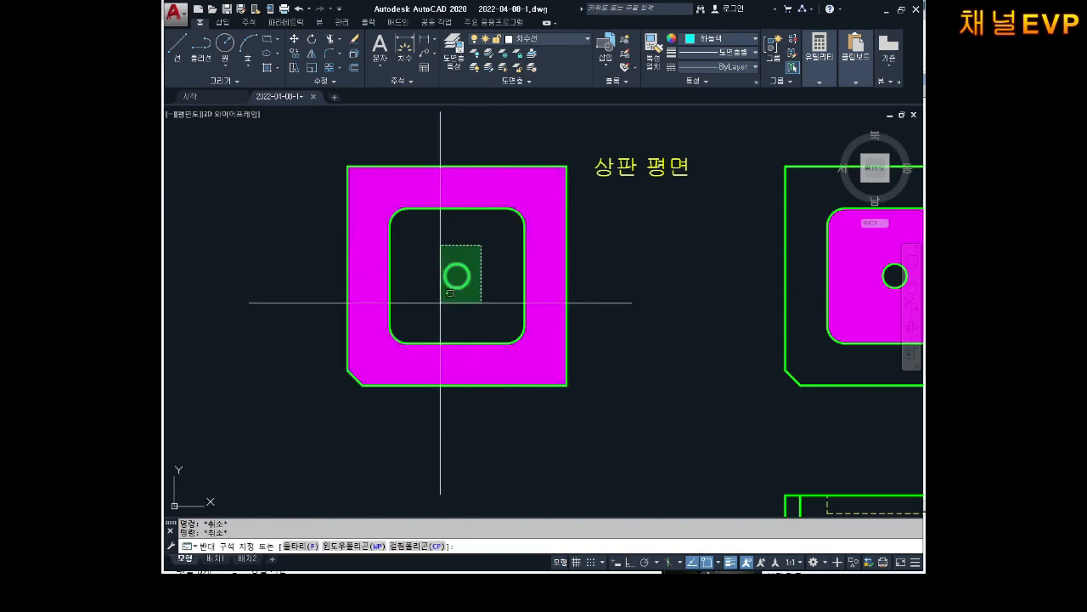
click(446, 296)
key(Delete)
Step: Erase the solid magenta hatches from the 하판 평면 and 상판 평면 views
scroll(559, 255, down, 2)
middle_drag(560, 265, 551, 256)
middle_drag(551, 252, 552, 262)
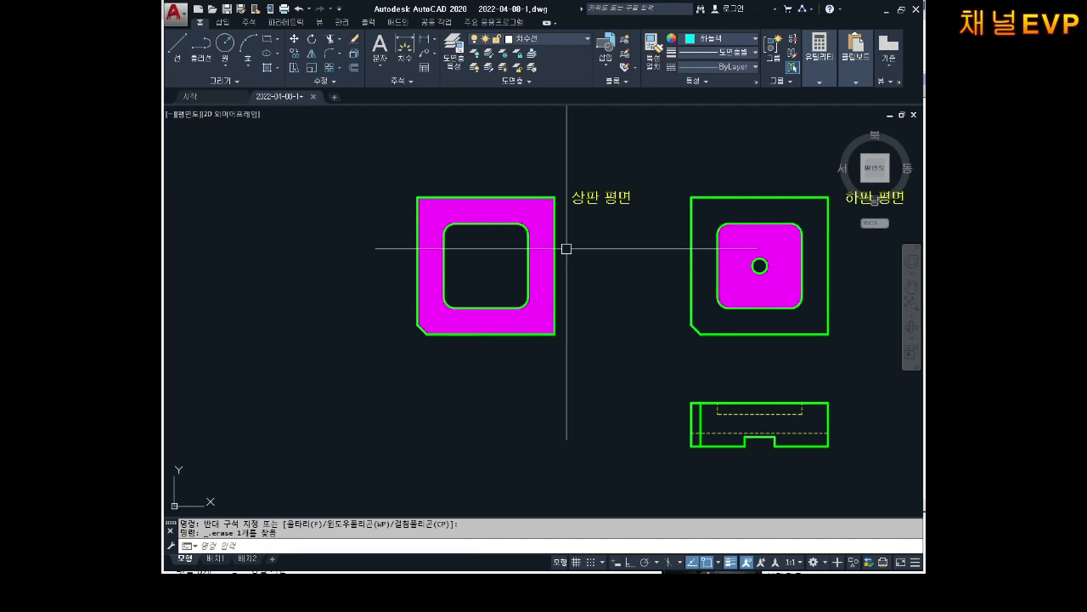
click(744, 238)
key(Escape)
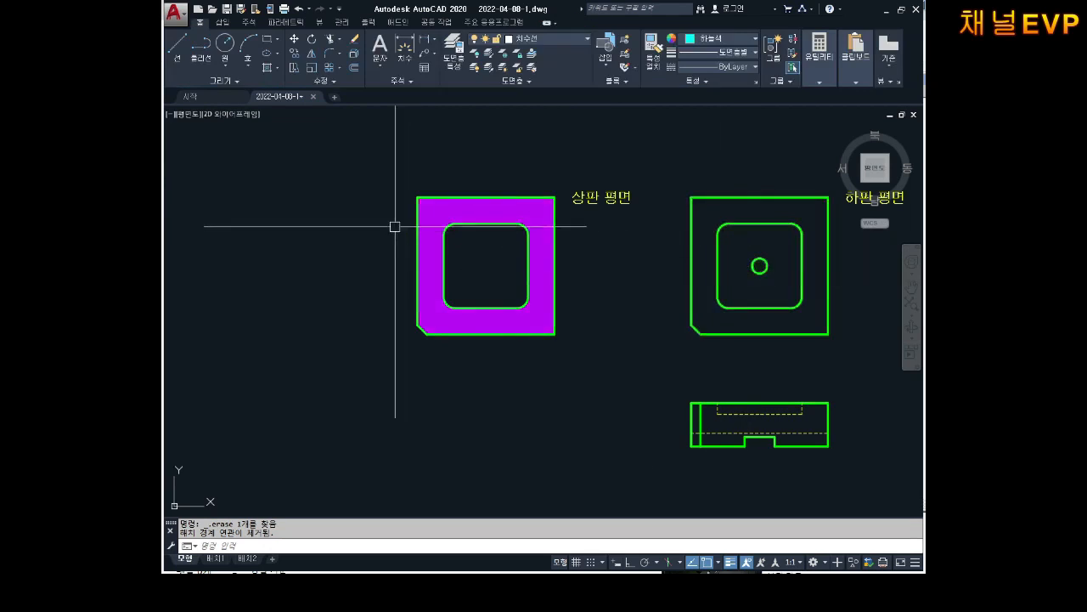
scroll(400, 223, up, 3)
click(529, 211)
key(Delete)
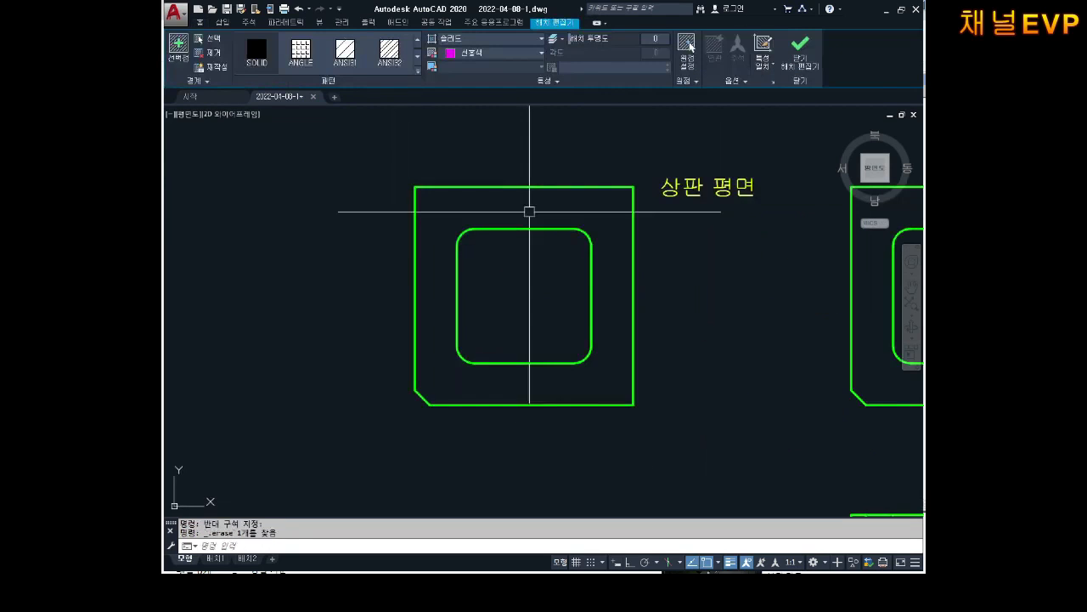
scroll(546, 226, down, 2)
middle_drag(566, 263, 563, 293)
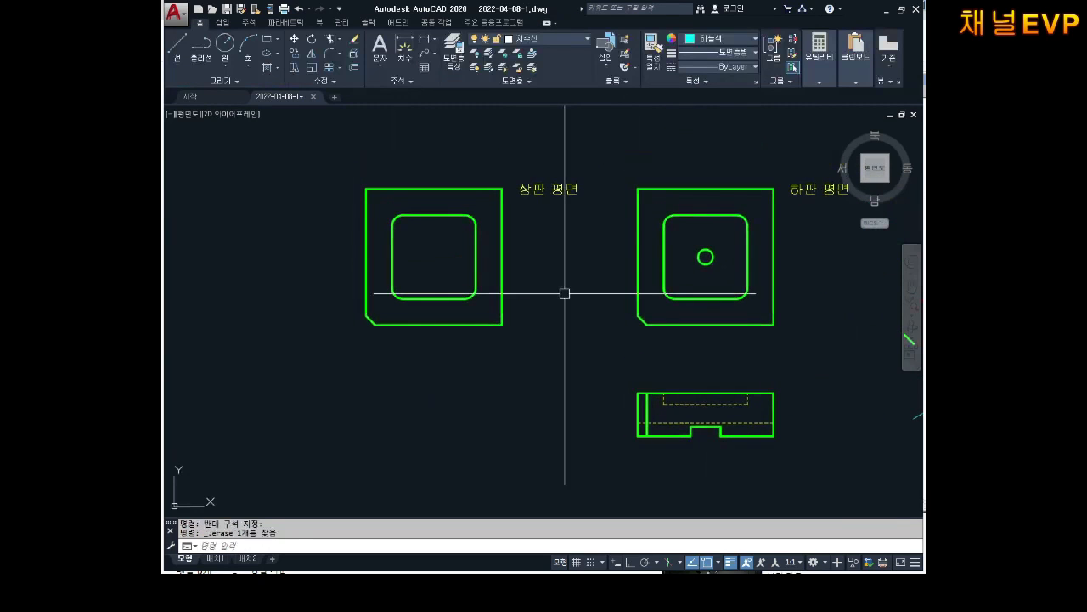